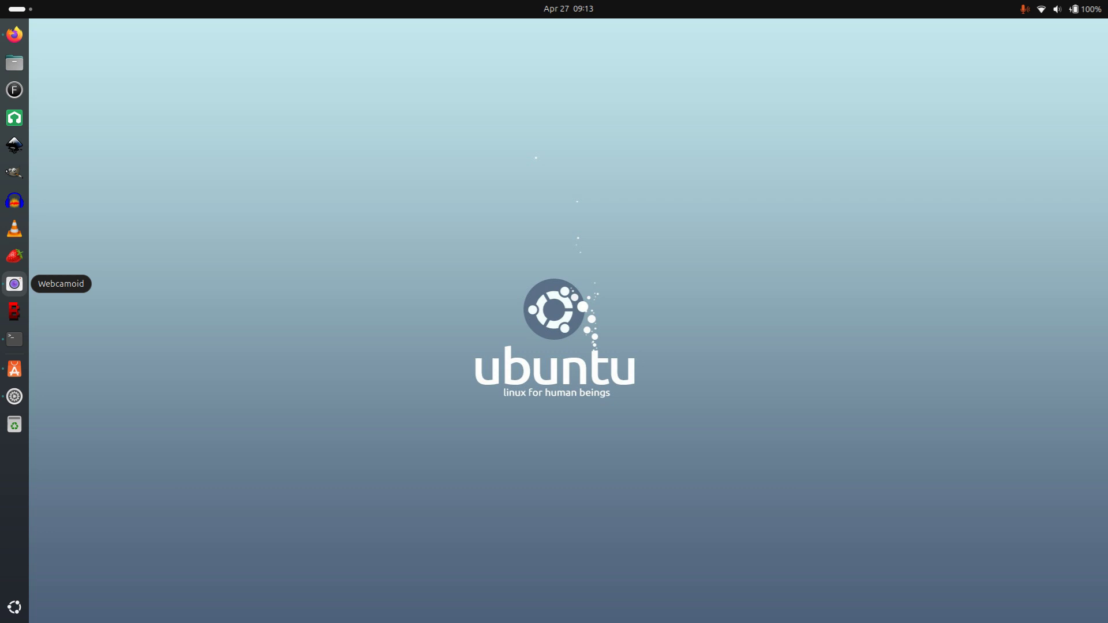
- Launch Webcamoid, then the Firefox web browser, from the dock
{"action": "left_click", "coordinate": [15, 283]}
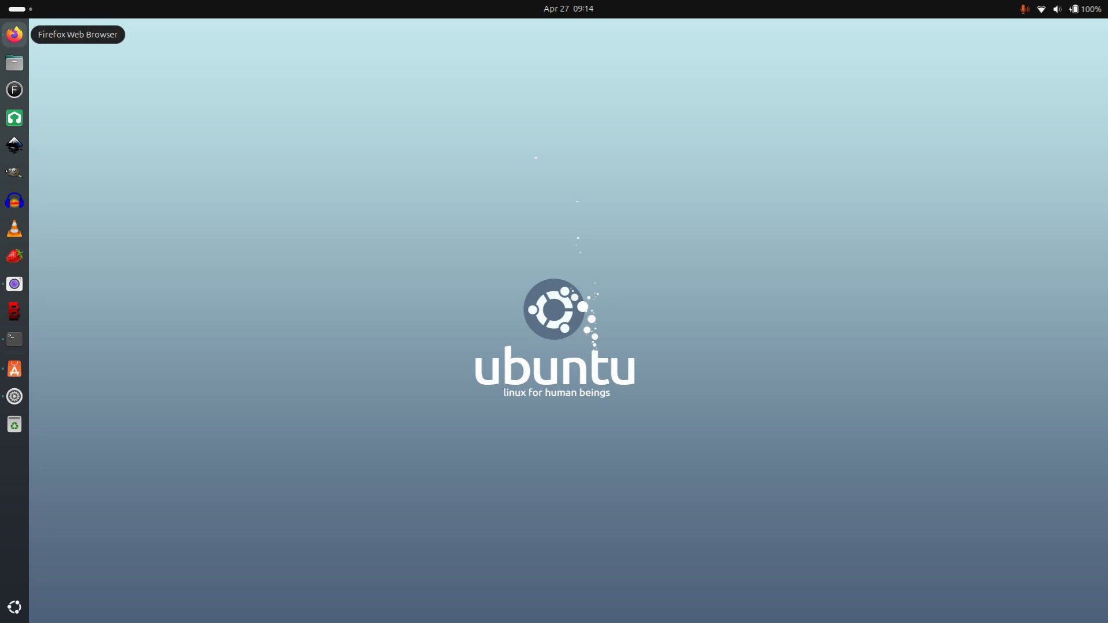
{"action": "left_click", "coordinate": [15, 34]}
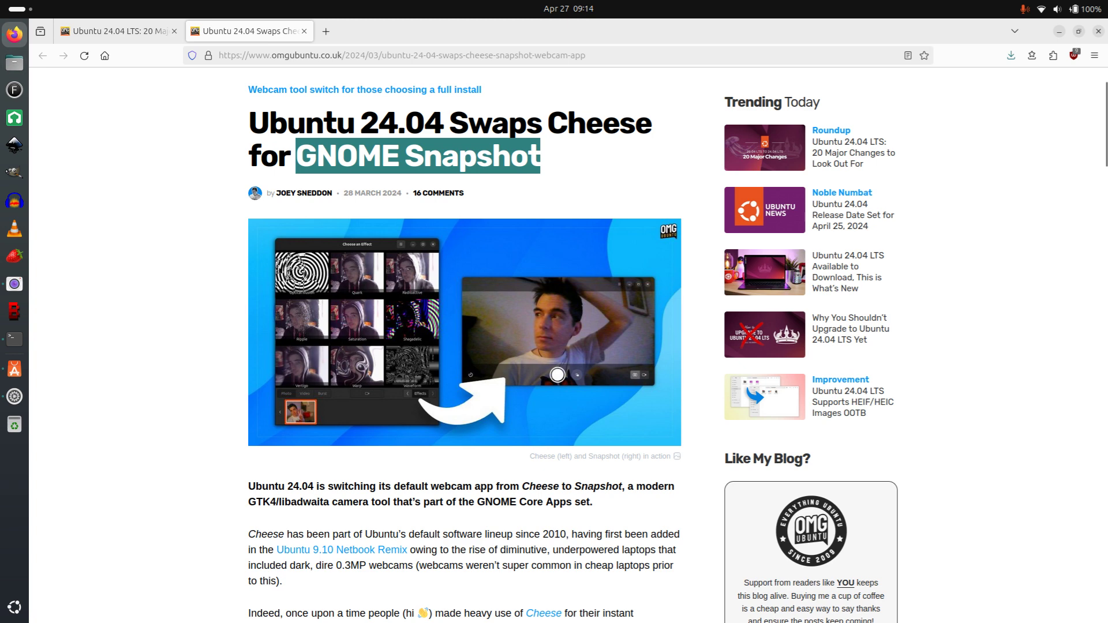
- Close the Snapshot article tab, leaving the '20 Major Changes' article showing
{"action": "scroll", "coordinate": [568, 345], "scroll_direction": "down", "scroll_amount": 3}
{"action": "key", "text": "ctrl+w"}
{"action": "scroll", "coordinate": [464, 346], "scroll_direction": "up", "scroll_amount": 8}
{"action": "scroll", "coordinate": [465, 346], "scroll_direction": "up", "scroll_amount": 20}
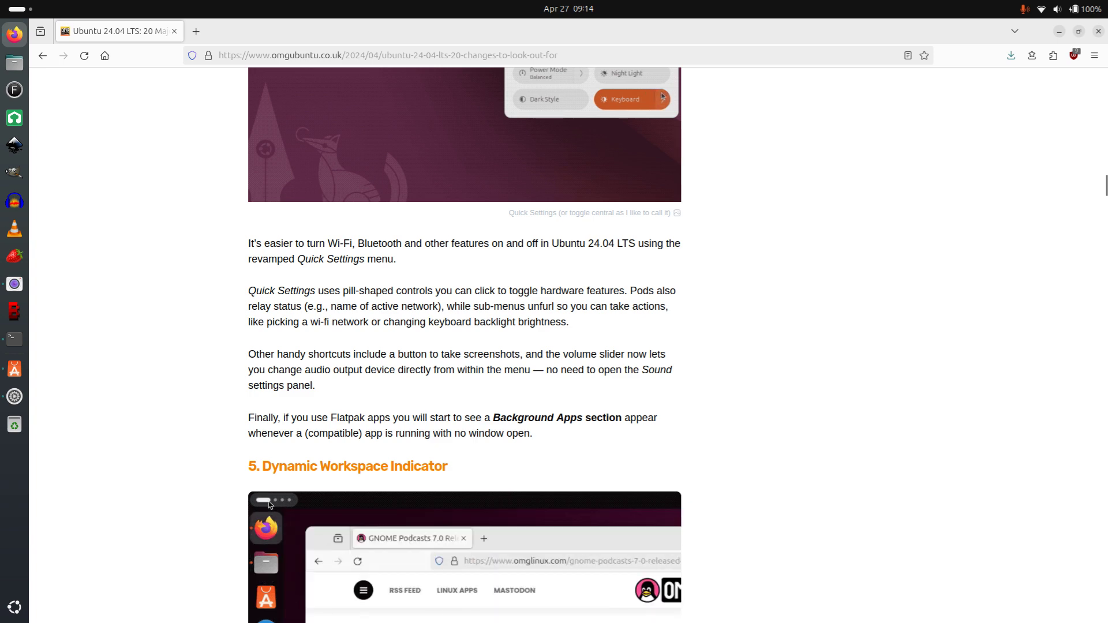
- Open the bookmarked guide 'How to Install Firefox as DEB on Ubuntu (Not Snap)'
{"action": "left_click", "coordinate": [1031, 56]}
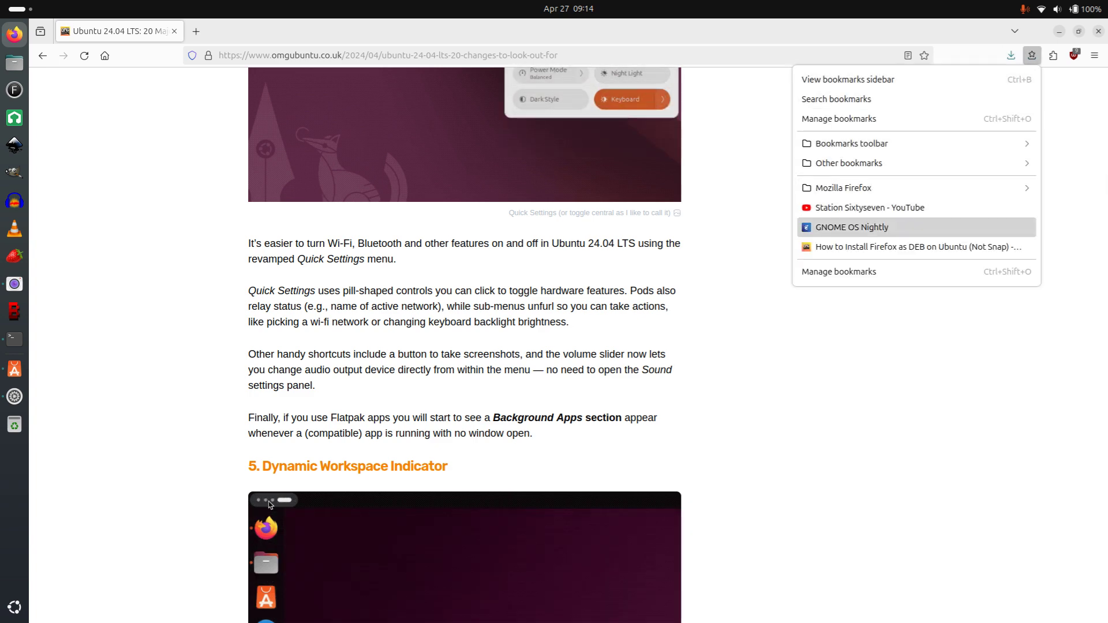
{"action": "left_click", "coordinate": [918, 247]}
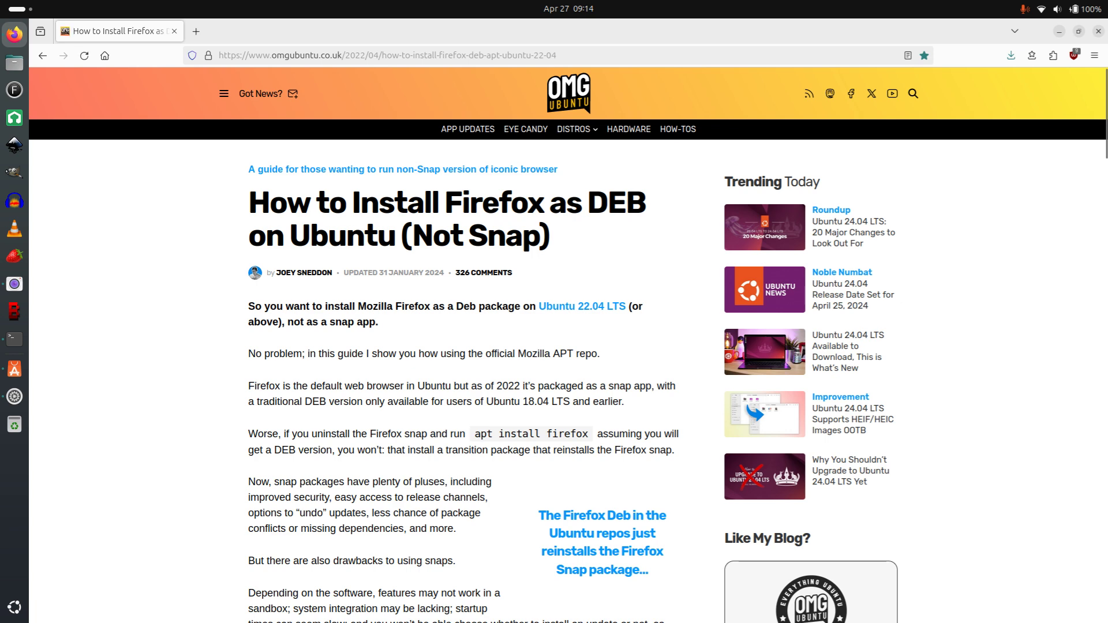
{"action": "scroll", "coordinate": [568, 345], "scroll_direction": "down", "scroll_amount": 2}
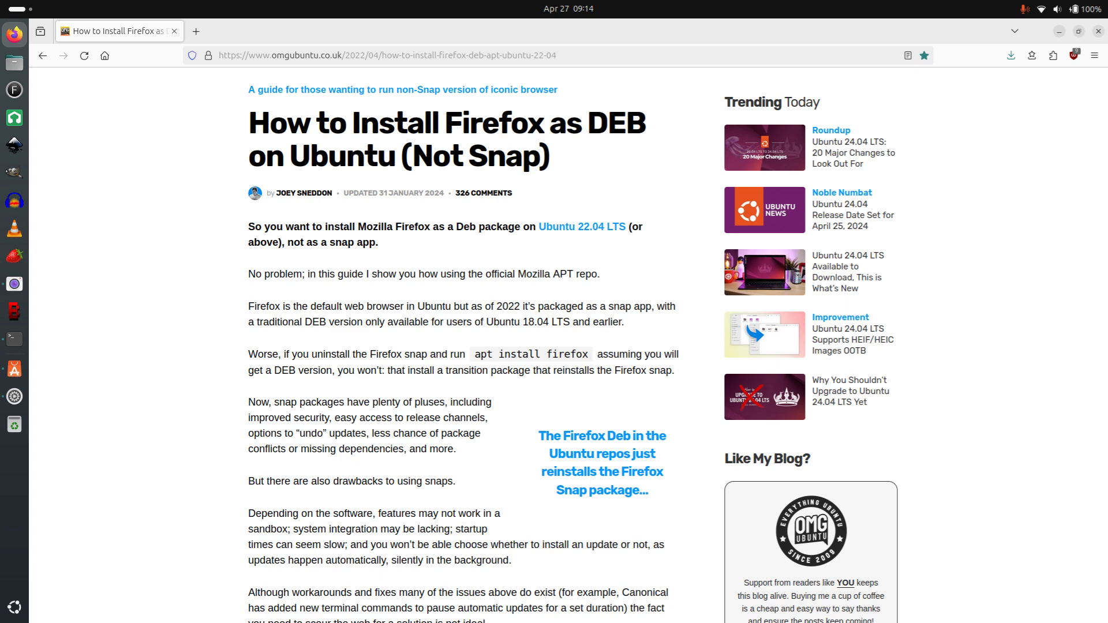
{"action": "scroll", "coordinate": [568, 345], "scroll_direction": "up", "scroll_amount": 2}
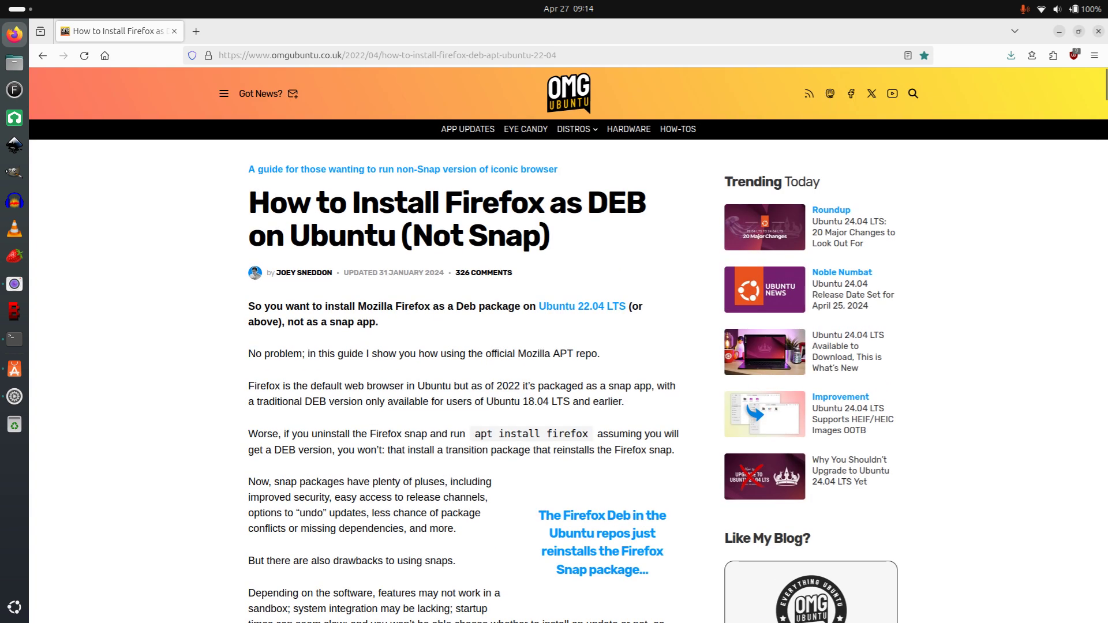
- Highlight the guide's web address and its updated date, then clear the selection
{"action": "left_click_drag", "start_coordinate": [382, 56], "coordinate": [556, 55]}
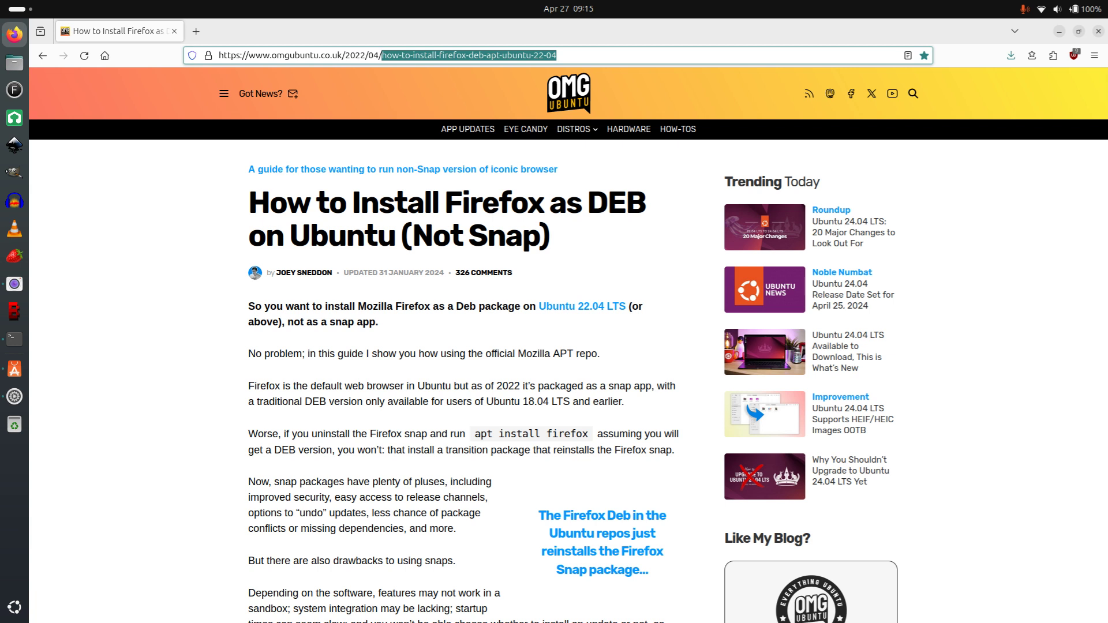
{"action": "left_click_drag", "start_coordinate": [344, 272], "coordinate": [445, 272]}
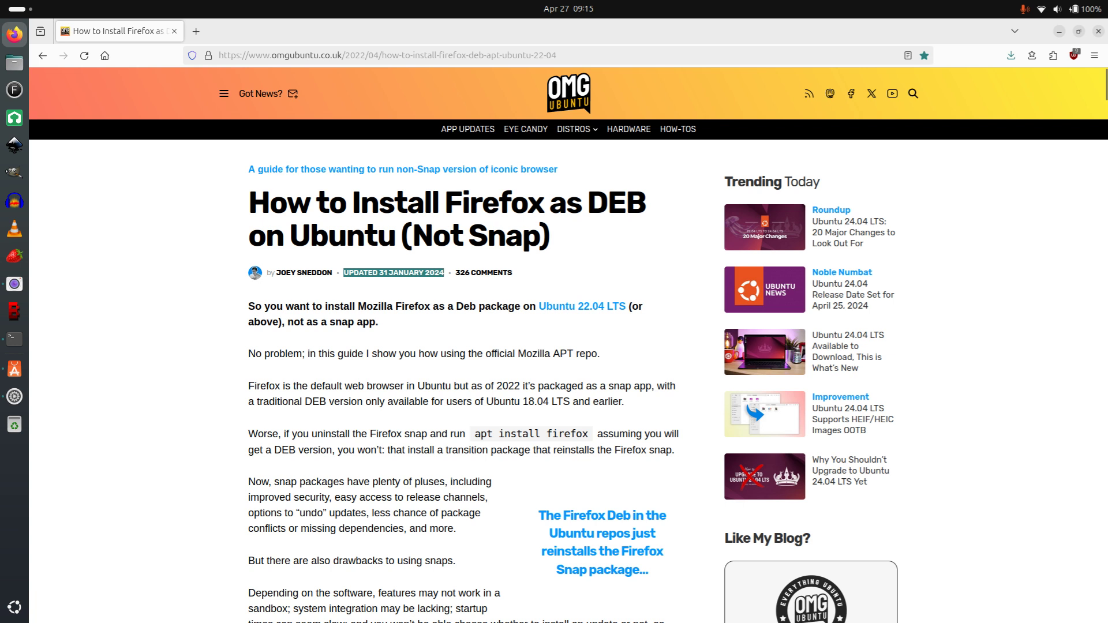
{"action": "left_click", "coordinate": [444, 273]}
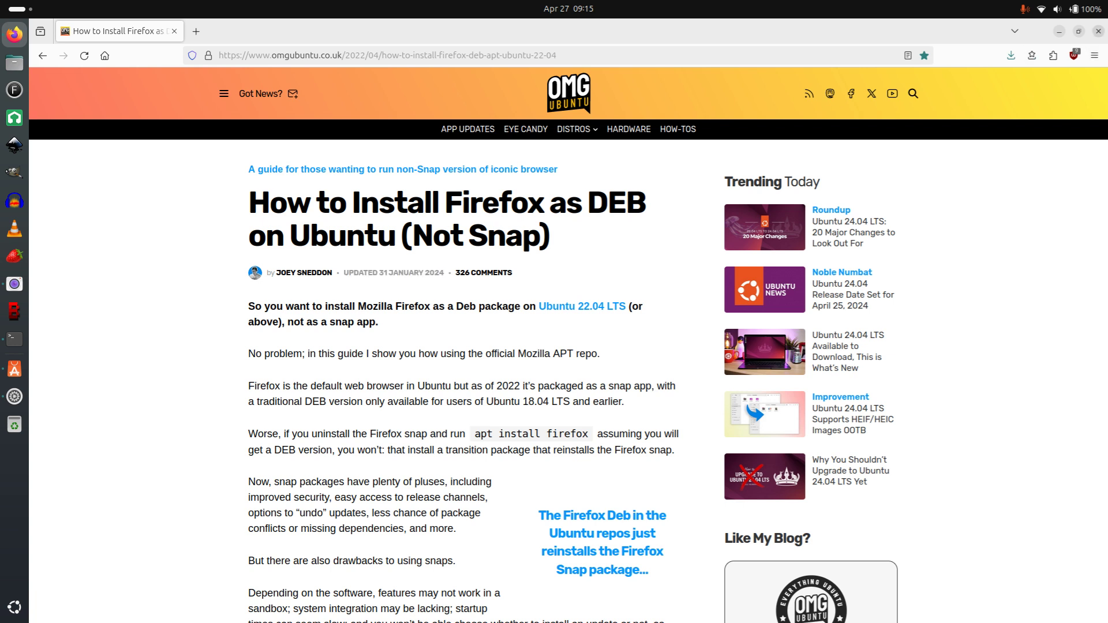
- Close Firefox and drag selection rectangles across the empty desktop
{"action": "left_click", "coordinate": [1098, 31]}
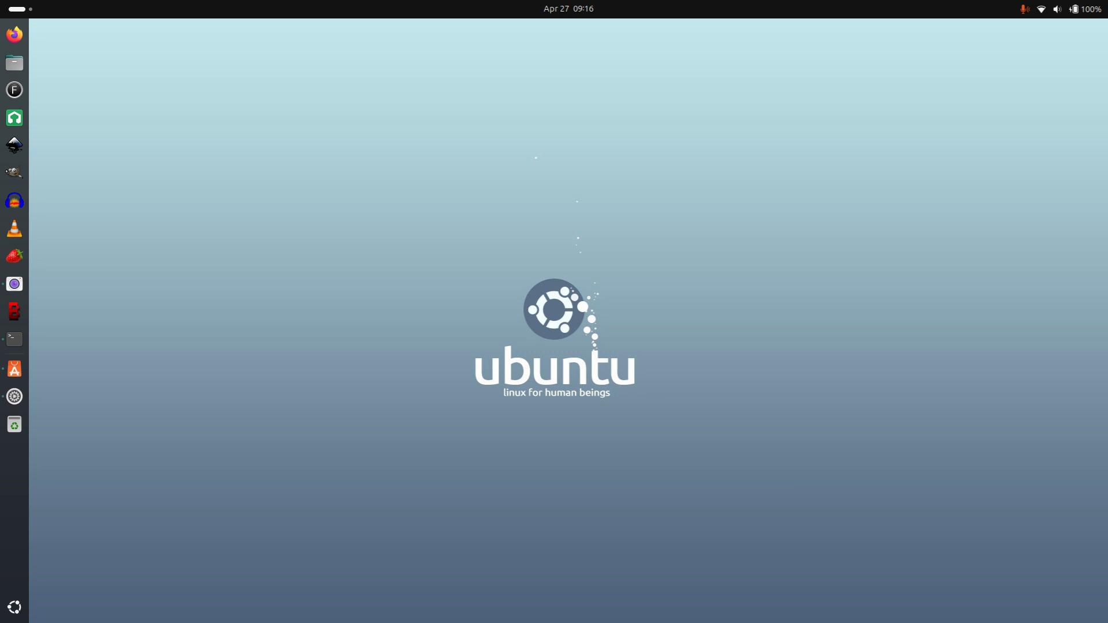
{"action": "left_click_drag", "start_coordinate": [291, 279], "coordinate": [525, 141]}
{"action": "left_click_drag", "start_coordinate": [701, 147], "coordinate": [692, 292]}
{"action": "left_click_drag", "start_coordinate": [476, 477], "coordinate": [485, 227]}
{"action": "left_click_drag", "start_coordinate": [682, 105], "coordinate": [665, 393]}
{"action": "left_click", "coordinate": [14, 396]}
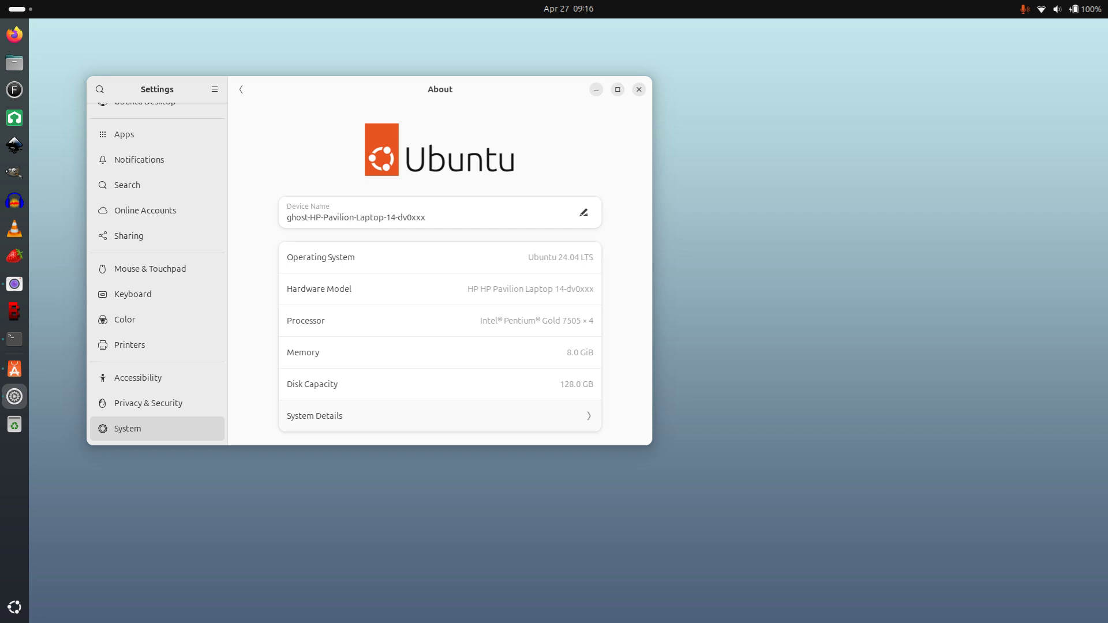
{"action": "key", "text": "Return"}
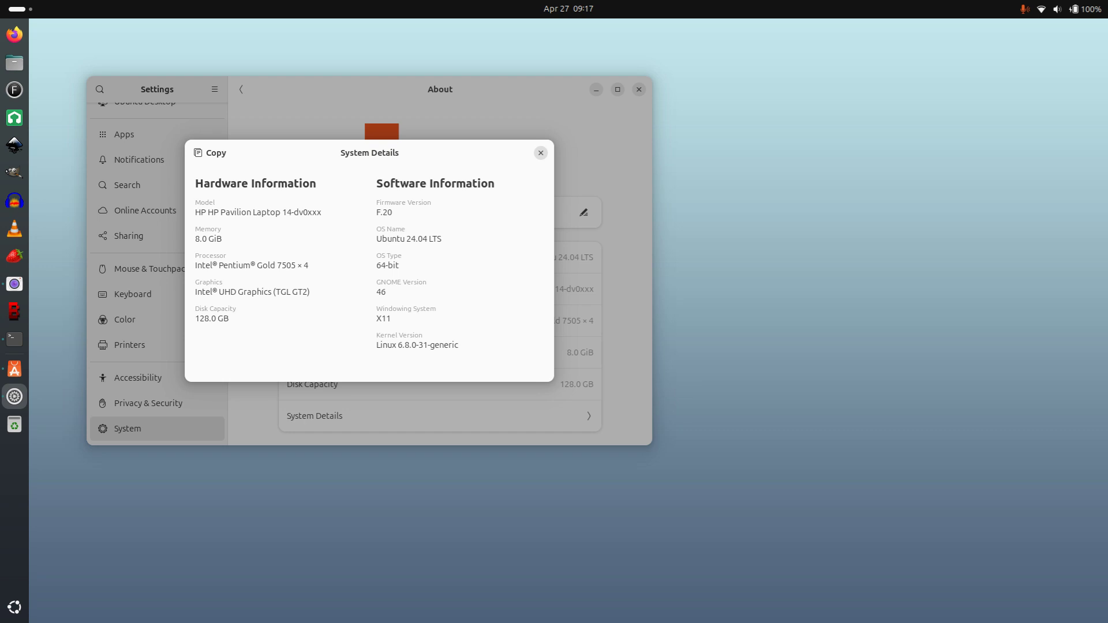
{"action": "key", "text": "Escape"}
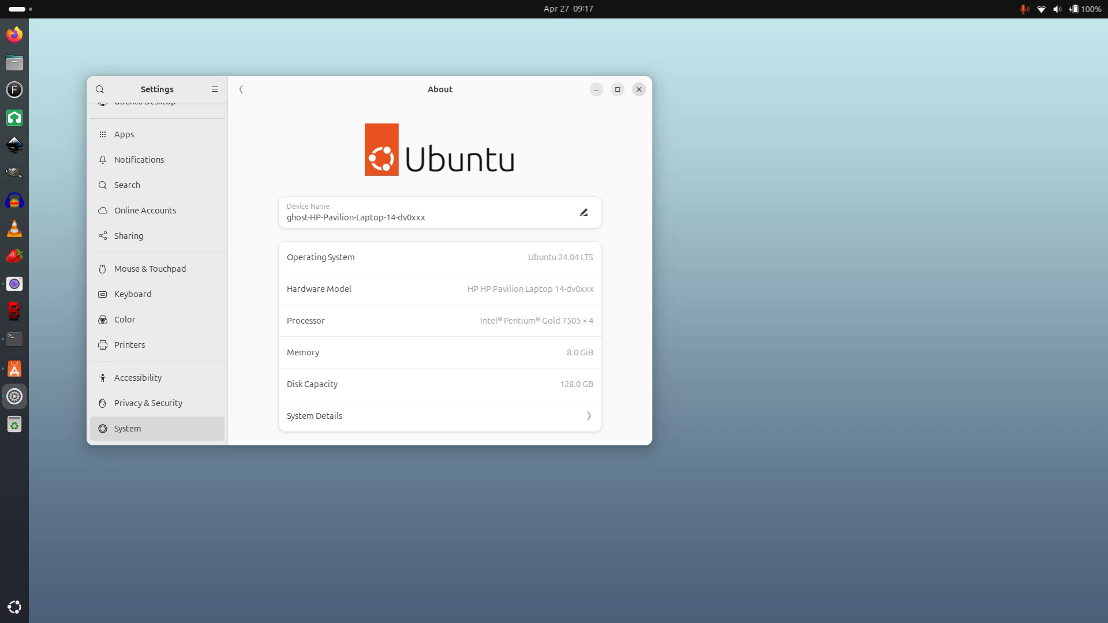
{"action": "key", "text": "ctrl+q"}
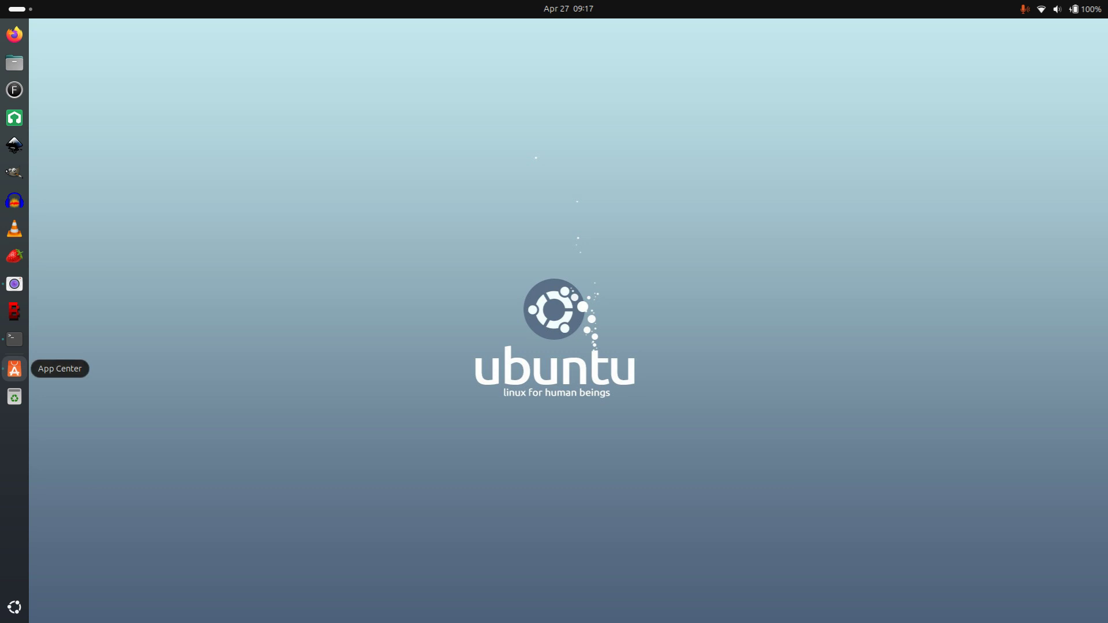
- Search App Center for 'writer' and browse the matches down to LibreOffice Writer
{"action": "left_click", "coordinate": [15, 369]}
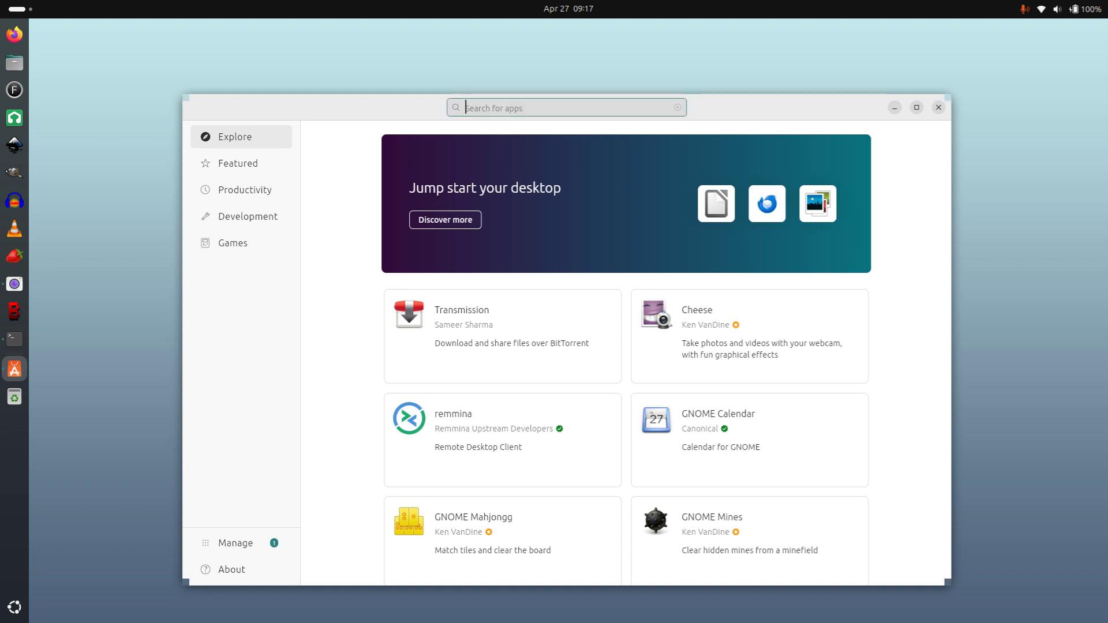
{"action": "type", "text": "w"}
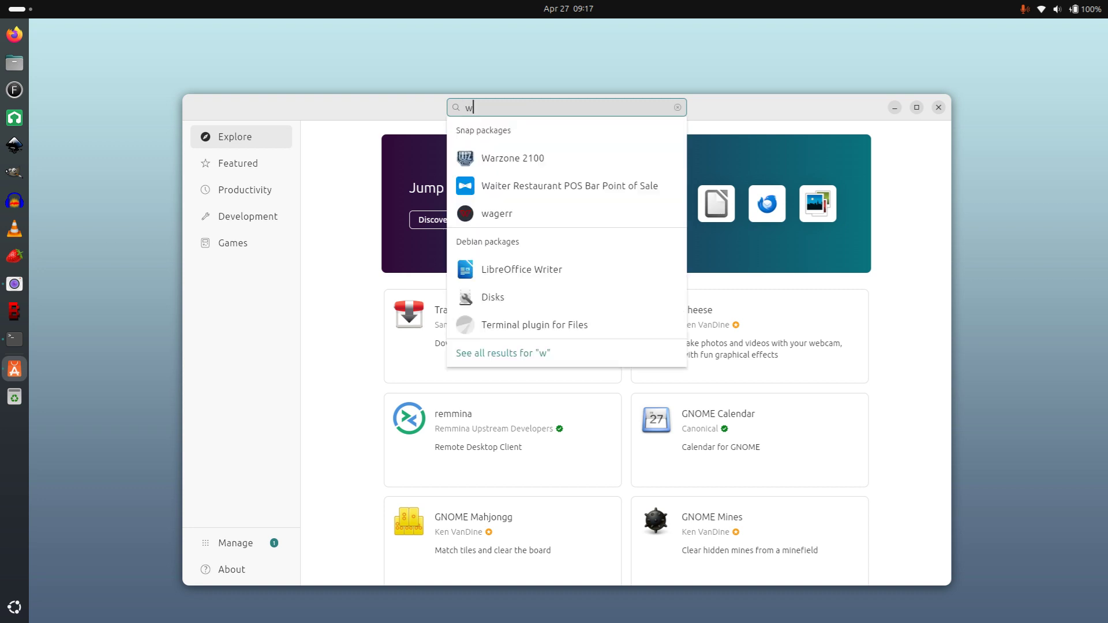
{"action": "type", "text": "riter"}
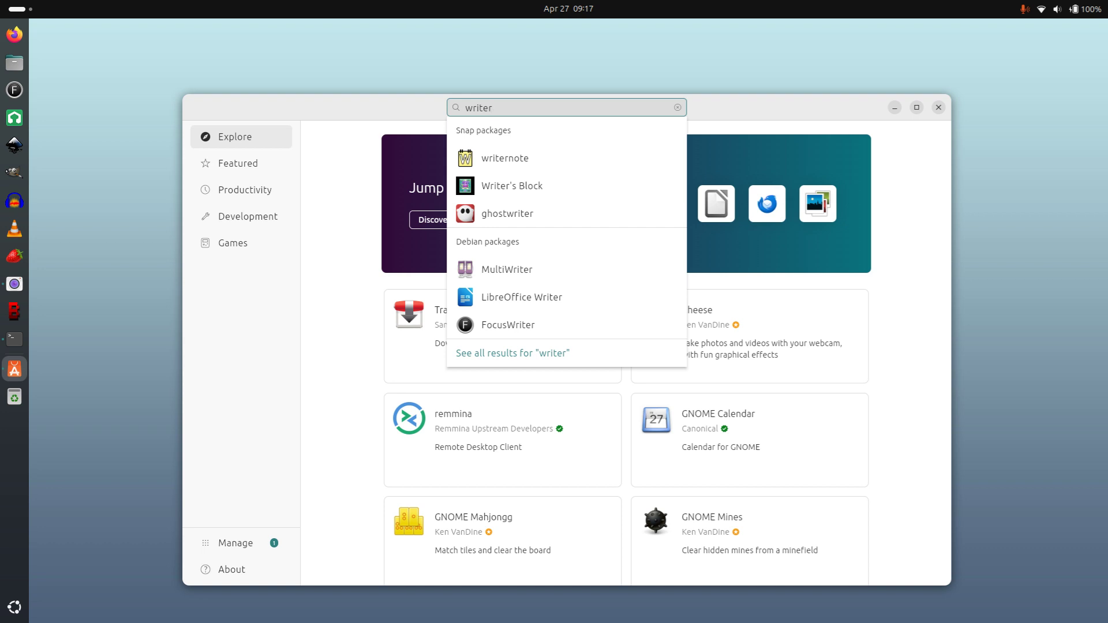
{"action": "key", "text": "Down"}
{"action": "key", "text": "Down"}
{"action": "key", "text": "Down"}
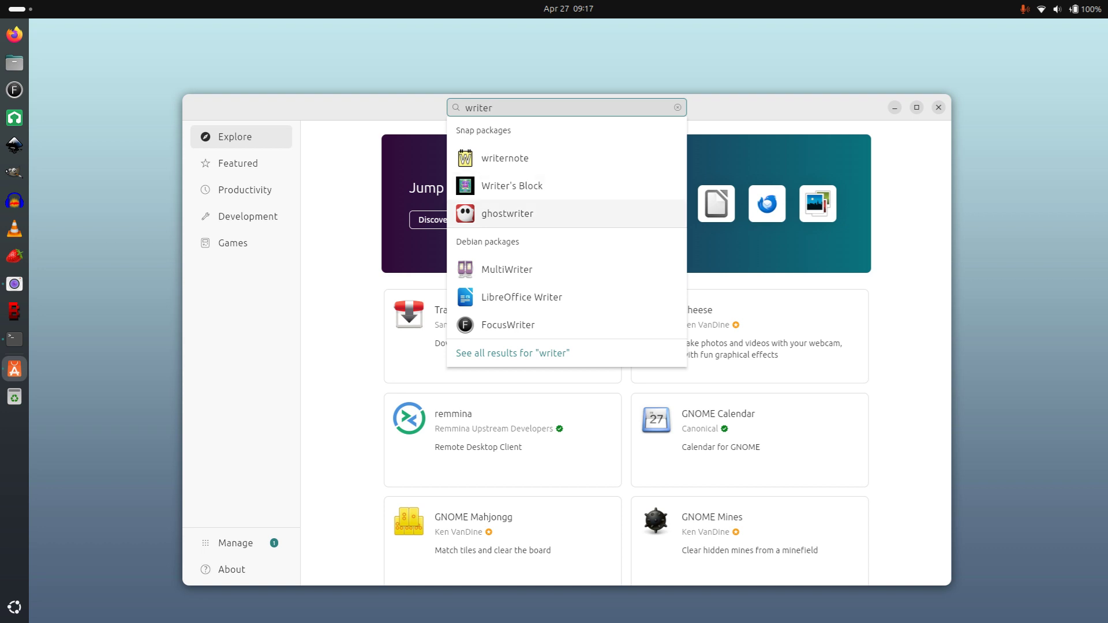
{"action": "key", "text": "Up"}
{"action": "key", "text": "Up"}
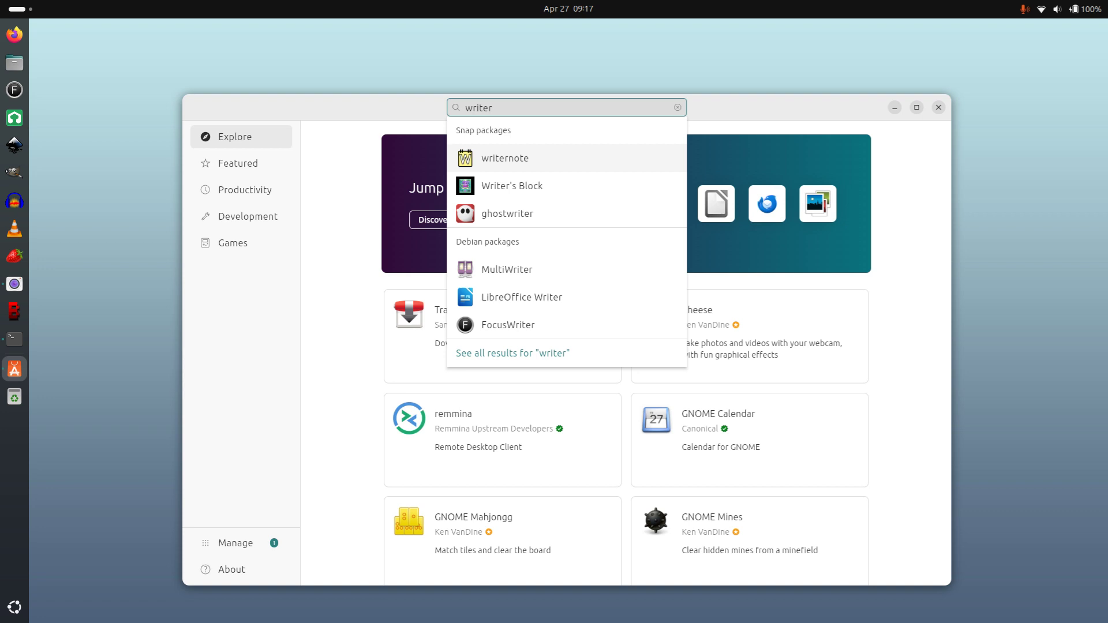
{"action": "key", "text": "Down"}
{"action": "key", "text": "Down"}
{"action": "key", "text": "Down"}
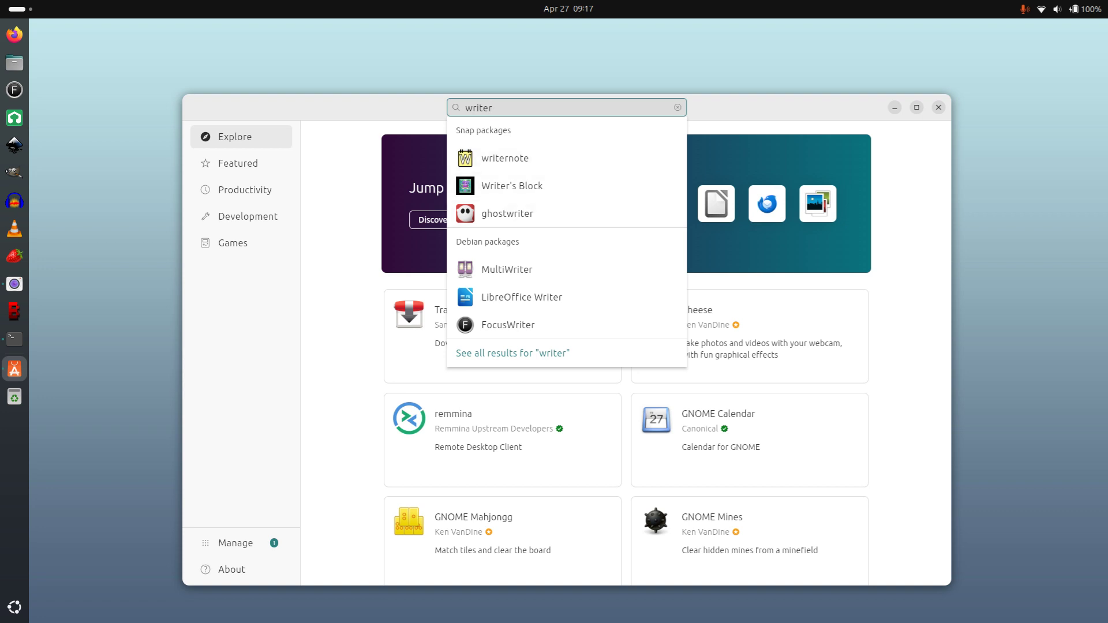
{"action": "key", "text": "Down"}
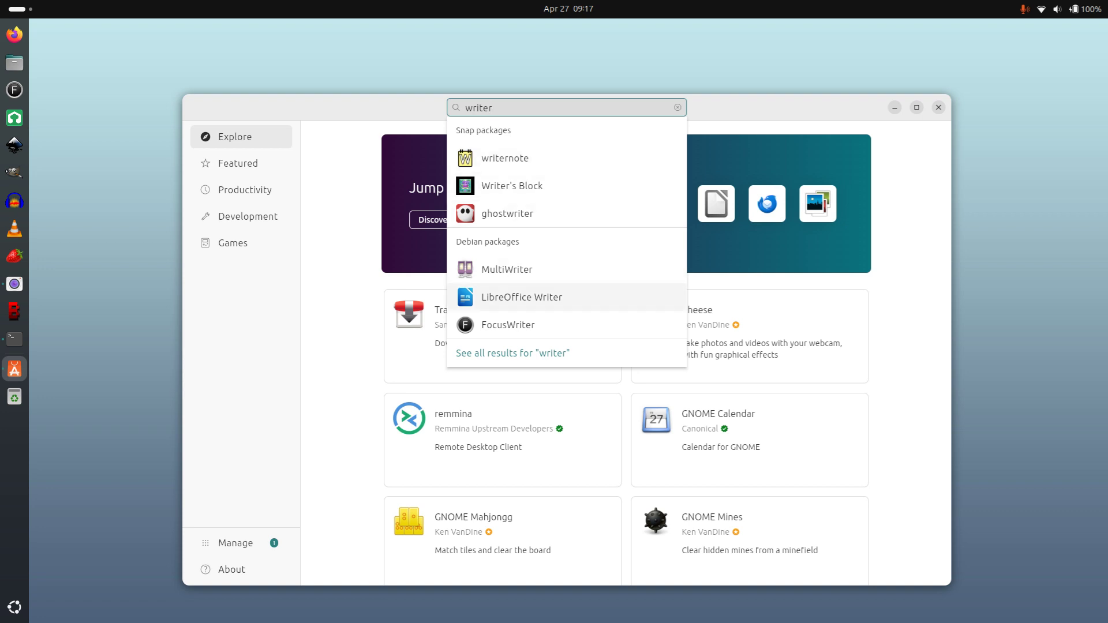
{"action": "key", "text": "Up"}
{"action": "key", "text": "Up"}
{"action": "key", "text": "Down"}
{"action": "key", "text": "Down"}
{"action": "key", "text": "Escape"}
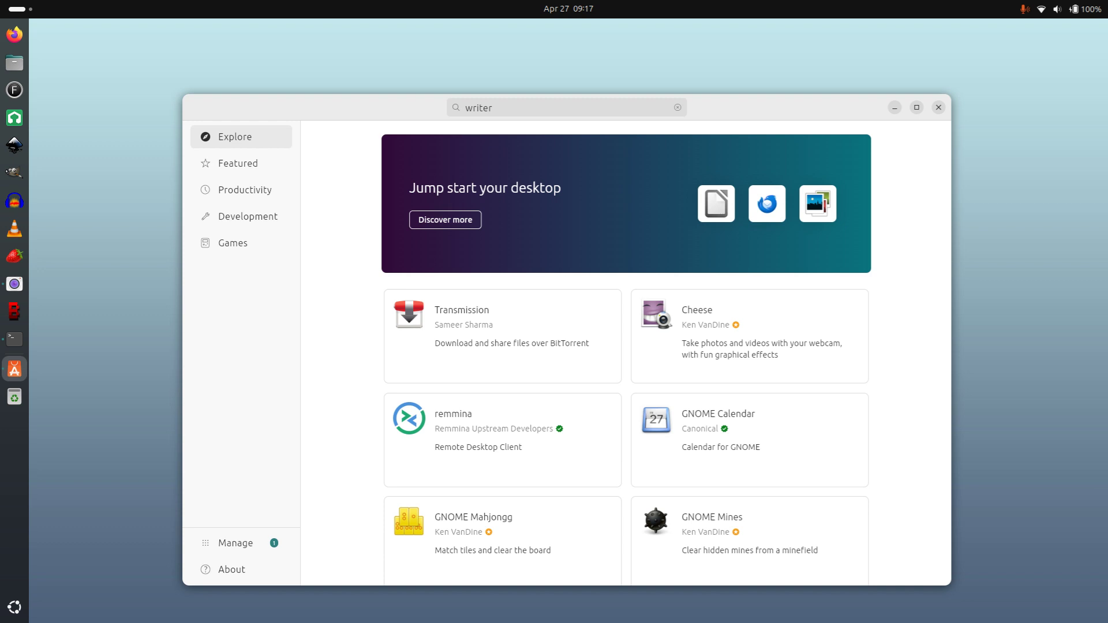
- Scroll through the store page, then quit App Center
{"action": "scroll", "coordinate": [626, 352], "scroll_direction": "down", "scroll_amount": 8}
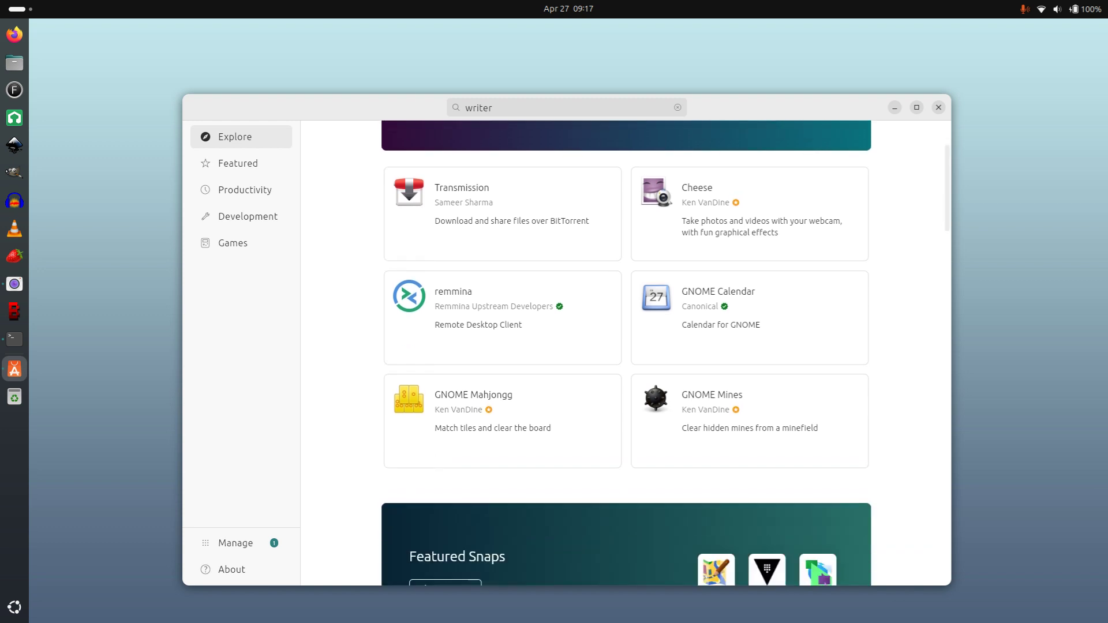
{"action": "scroll", "coordinate": [626, 352], "scroll_direction": "down", "scroll_amount": 4}
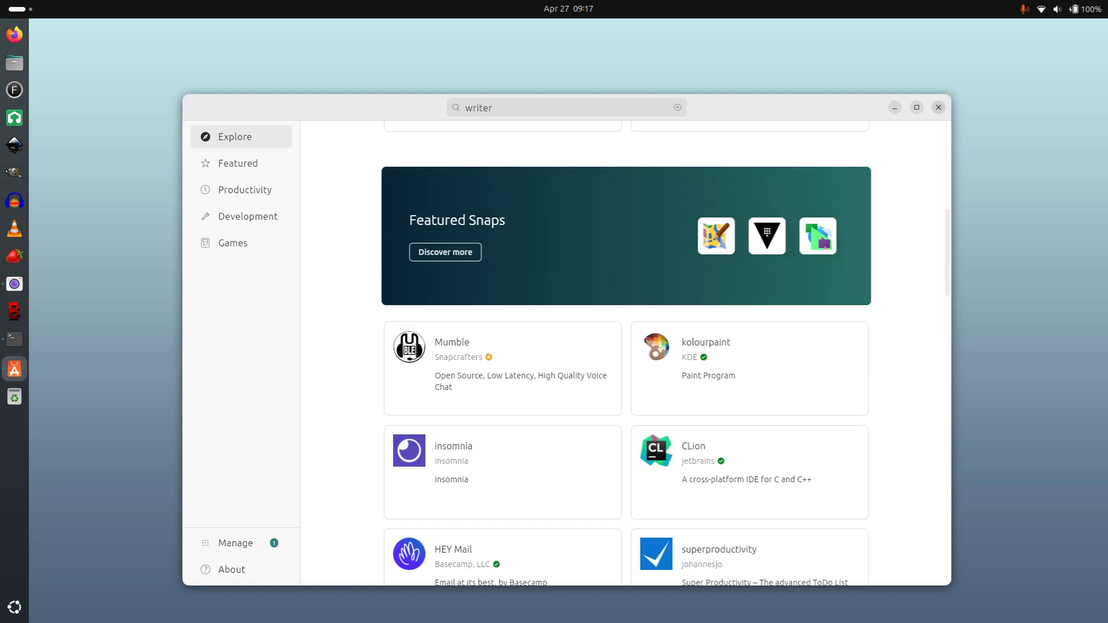
{"action": "key", "text": "ctrl+q"}
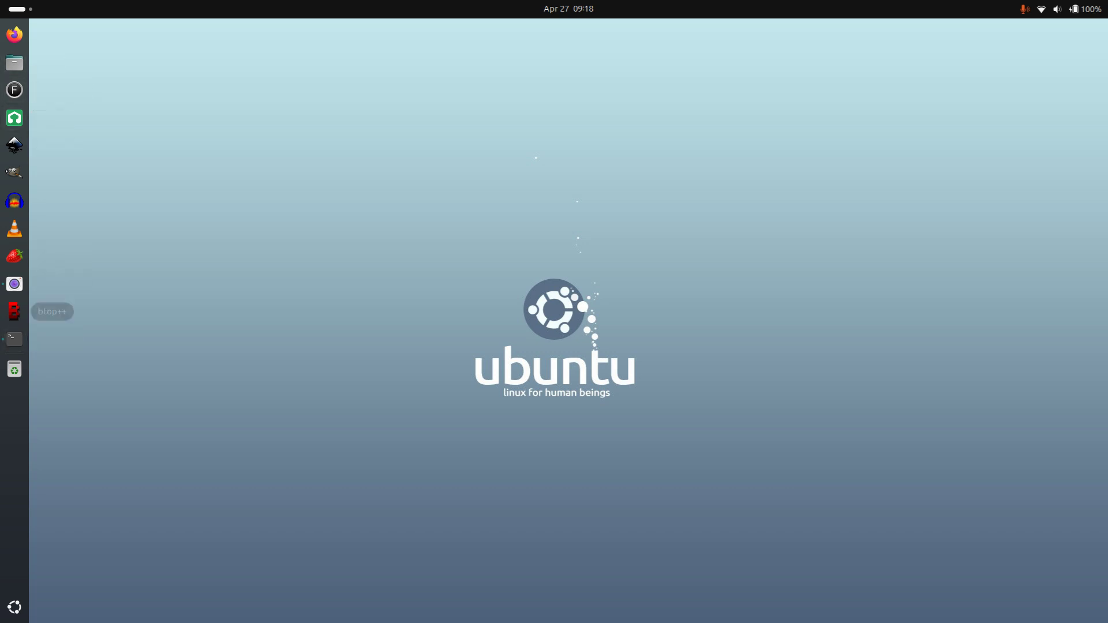
- Restore the terminal showing the snap list output and end the session with exit
{"action": "left_click", "coordinate": [14, 339]}
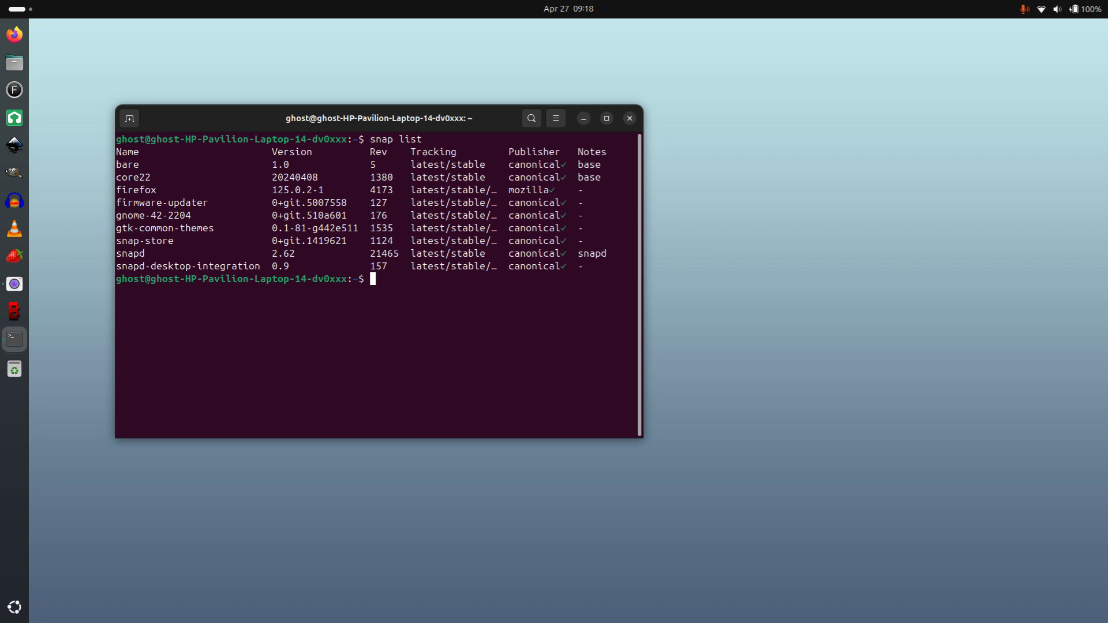
{"action": "type", "text": "exit"}
{"action": "key", "text": "Return"}
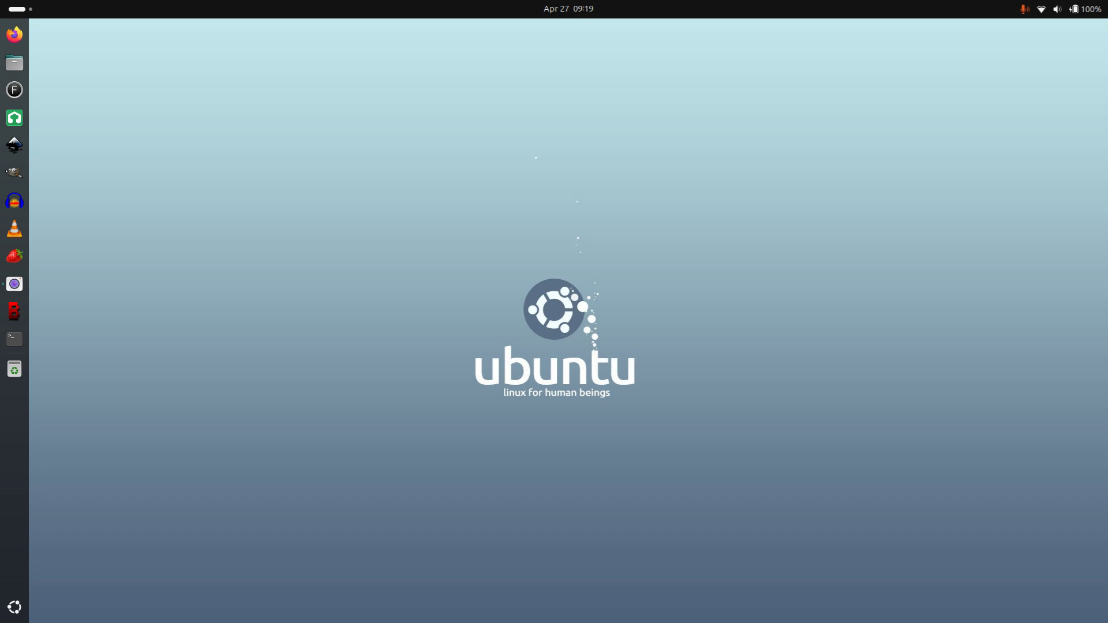
- Use Change Background… to apply the lake-with-two-posts wallpaper, then move Settings aside
{"action": "right_click", "coordinate": [402, 79]}
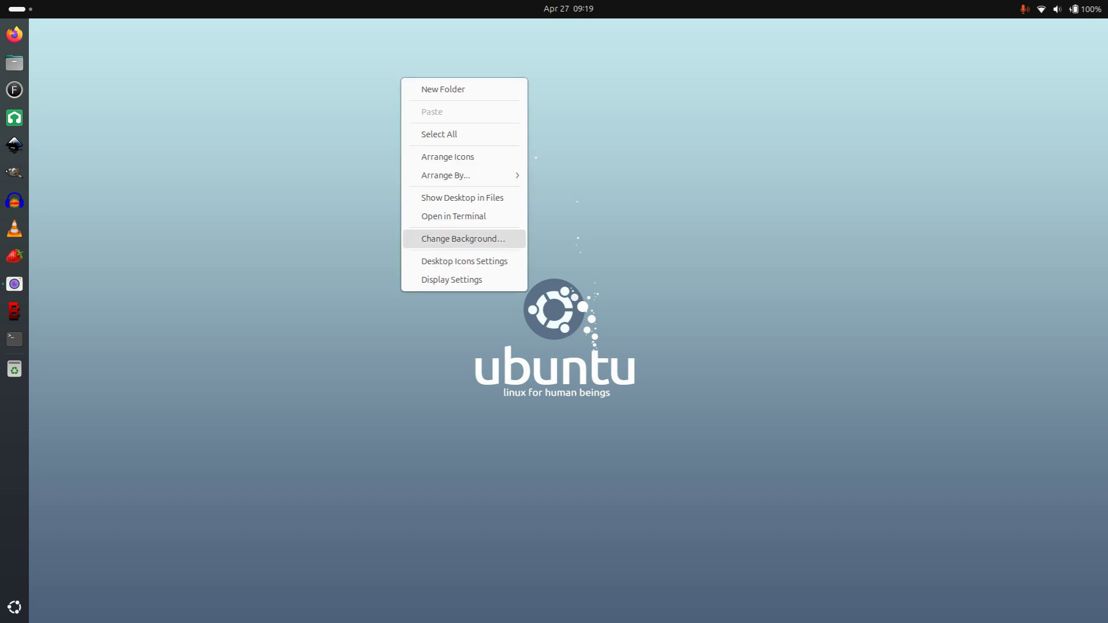
{"action": "key", "text": "Return"}
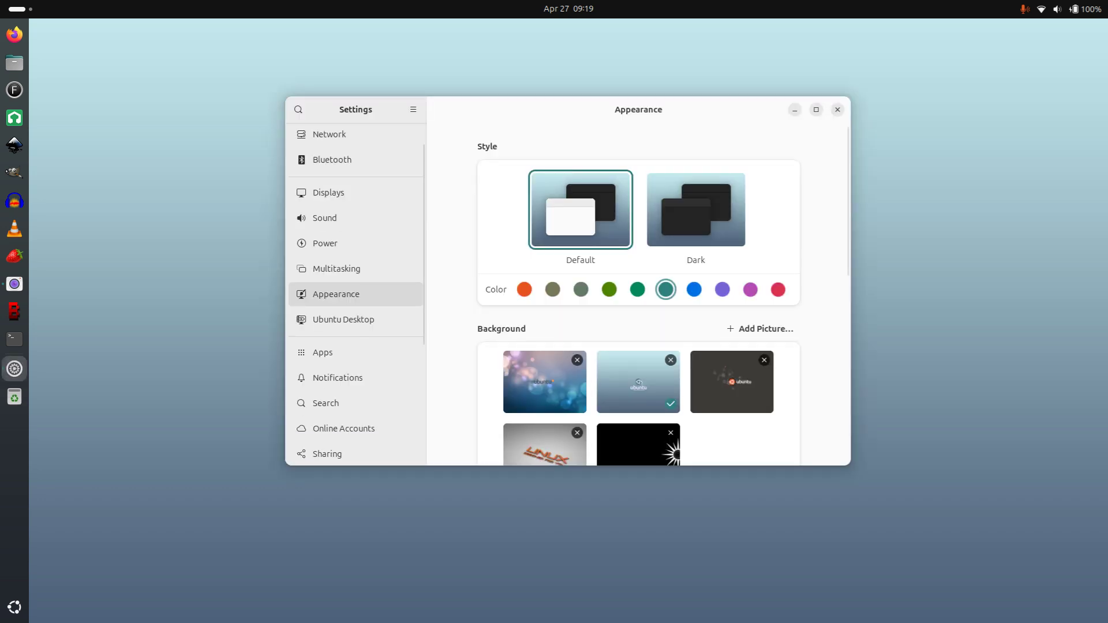
{"action": "scroll", "coordinate": [638, 295], "scroll_direction": "down", "scroll_amount": 10}
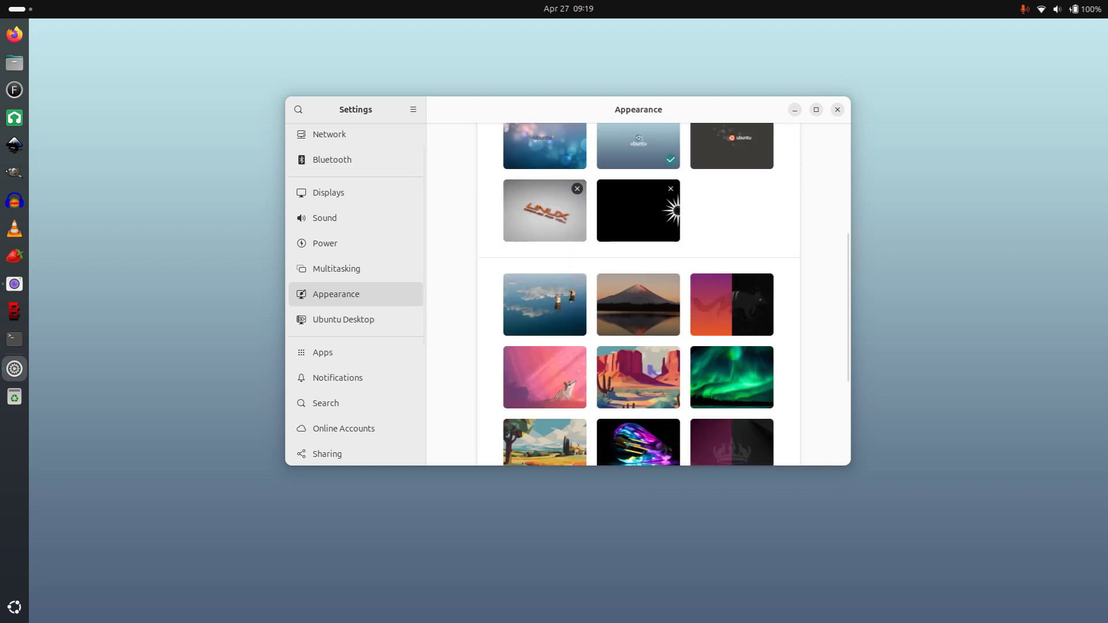
{"action": "scroll", "coordinate": [638, 294], "scroll_direction": "up", "scroll_amount": 1}
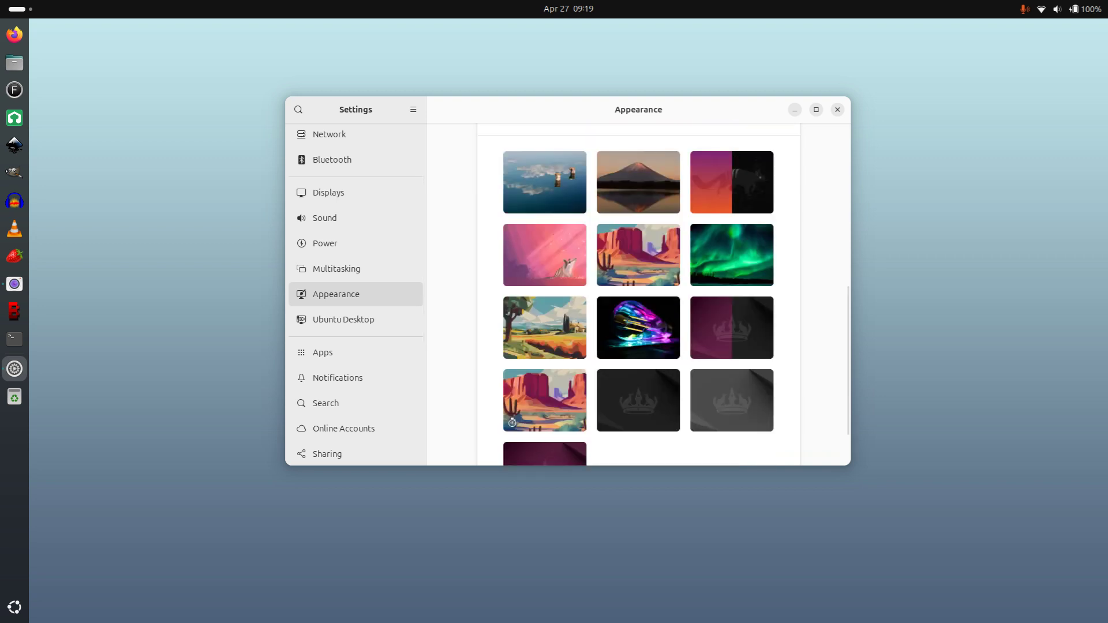
{"action": "left_click", "coordinate": [544, 182]}
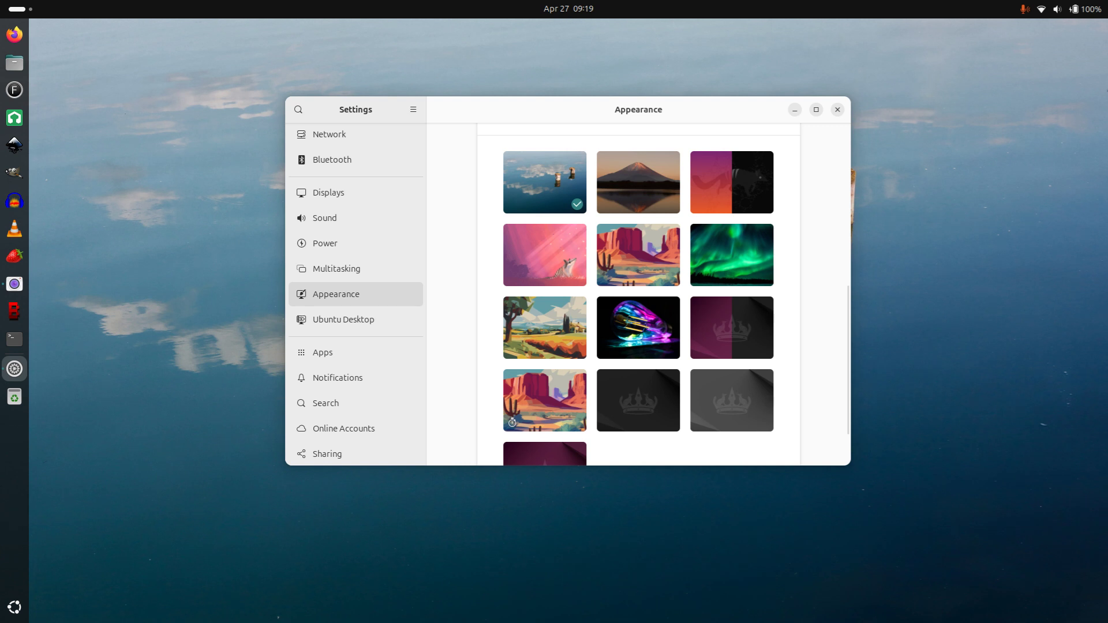
{"action": "left_click_drag", "start_coordinate": [554, 110], "coordinate": [130, 230]}
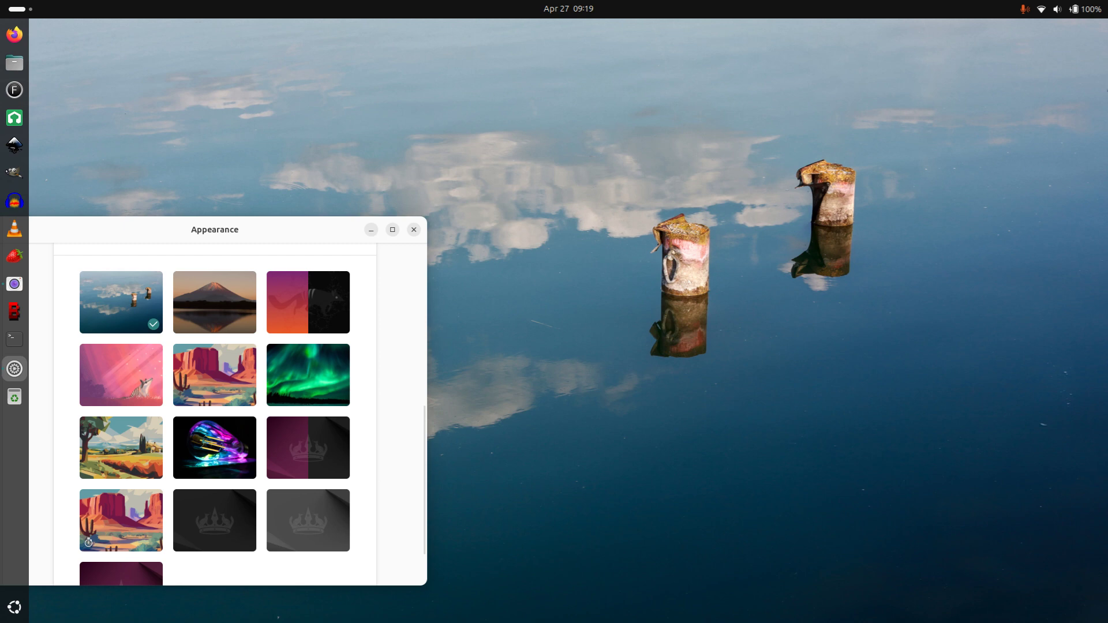
- Try the Mount Fuji, numbat, desert and aurora wallpapers, ending on the countryside painting
{"action": "left_click", "coordinate": [214, 301]}
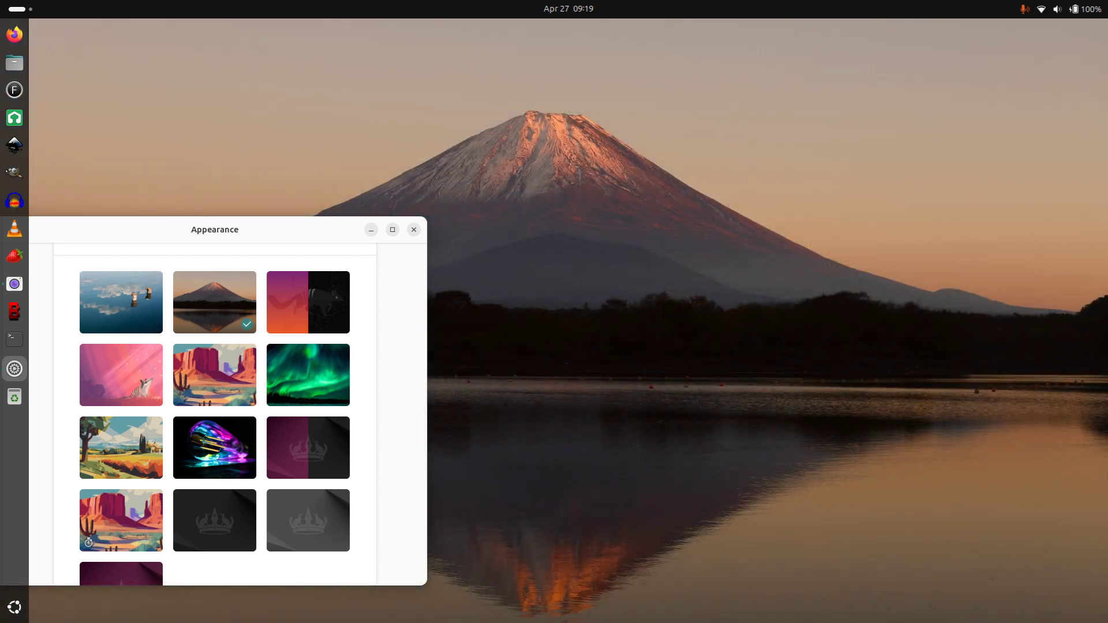
{"action": "left_click", "coordinate": [308, 302]}
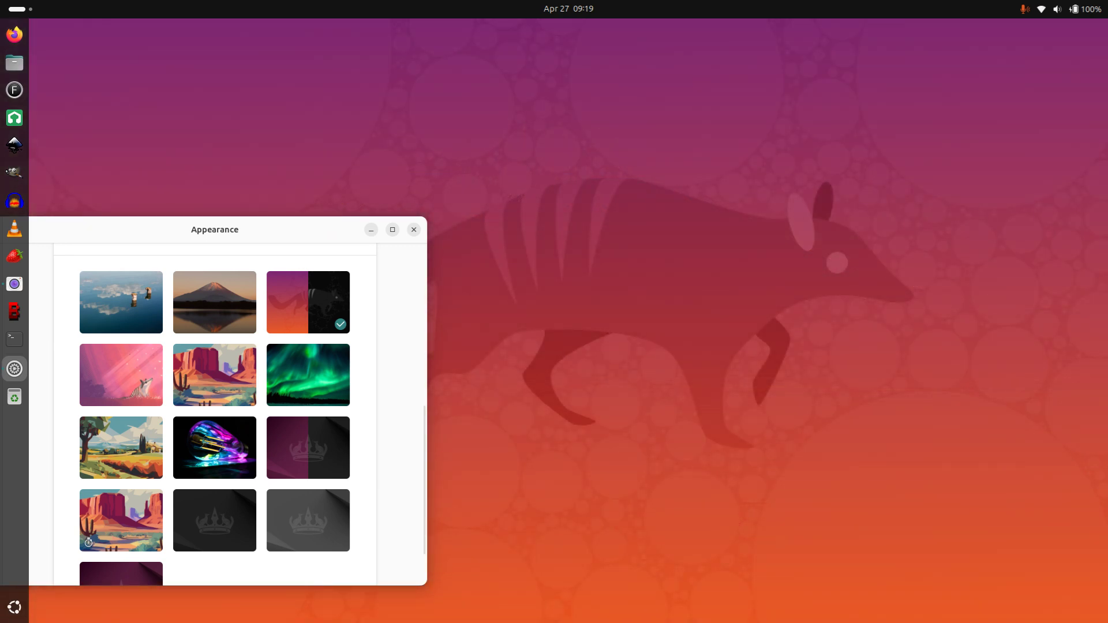
{"action": "left_click", "coordinate": [121, 375]}
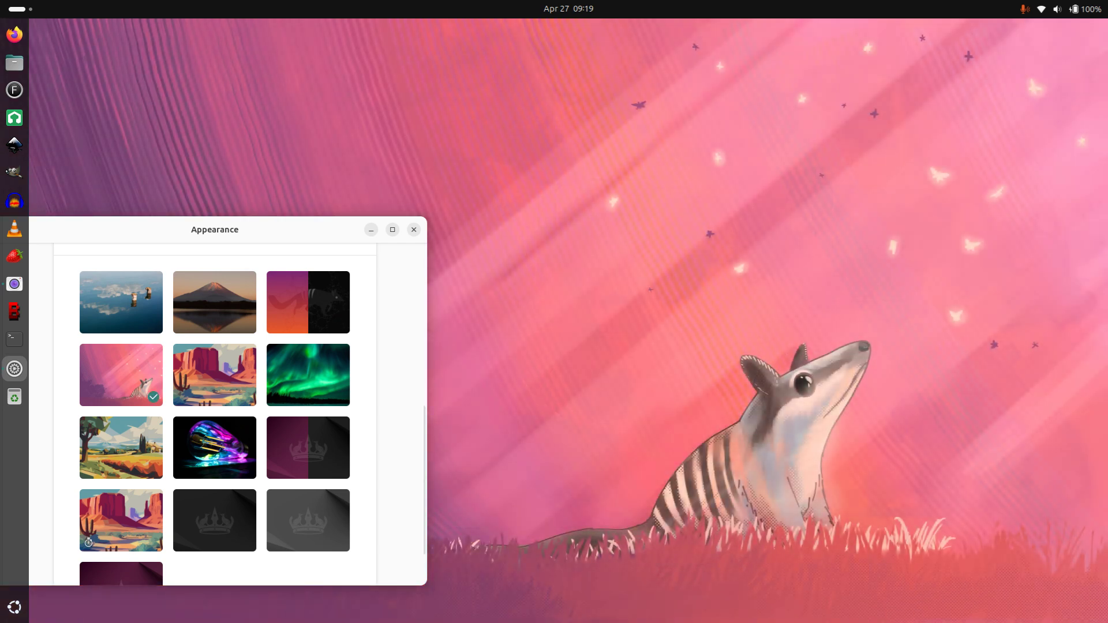
{"action": "left_click", "coordinate": [215, 375]}
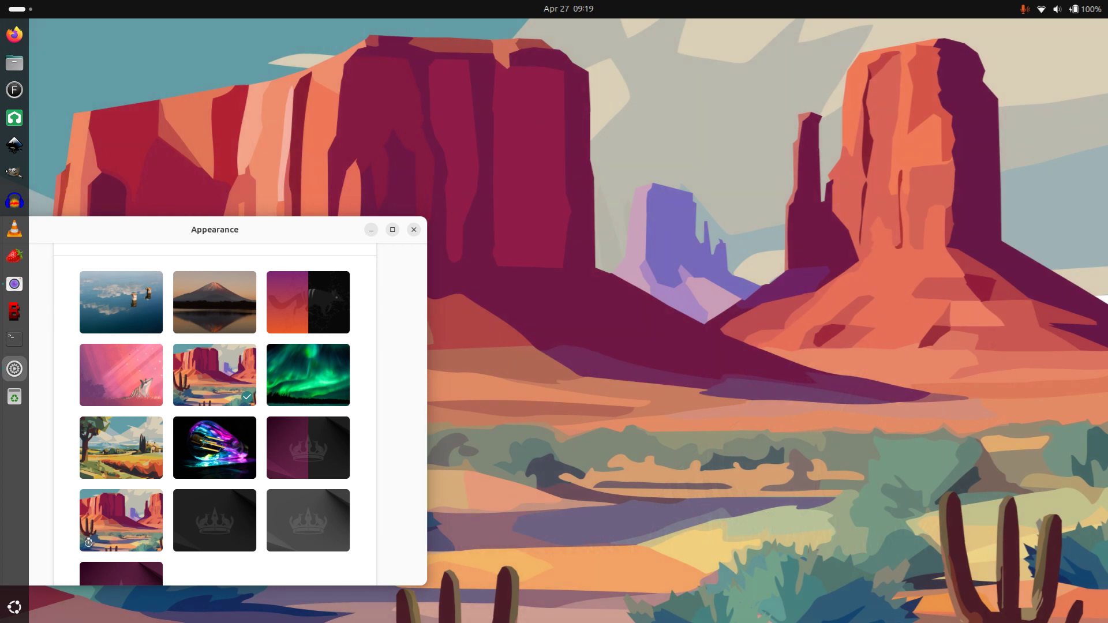
{"action": "left_click", "coordinate": [309, 375]}
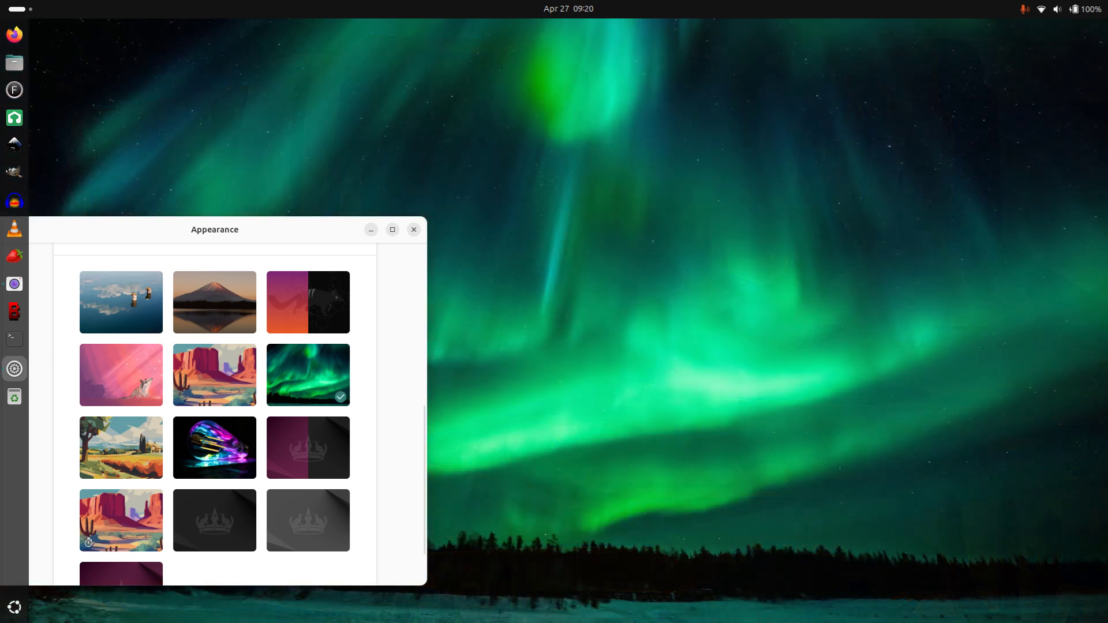
{"action": "left_click", "coordinate": [121, 448]}
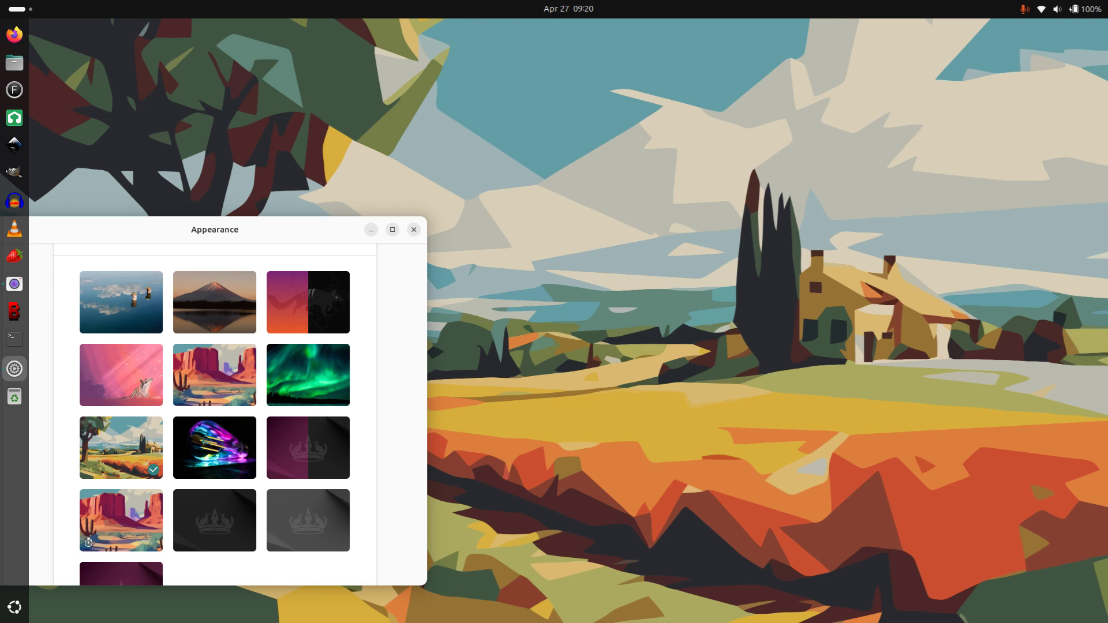
- Try the glowing bulb, purple crown and dark crown wallpapers, ending on the grey crown
{"action": "left_click", "coordinate": [215, 448]}
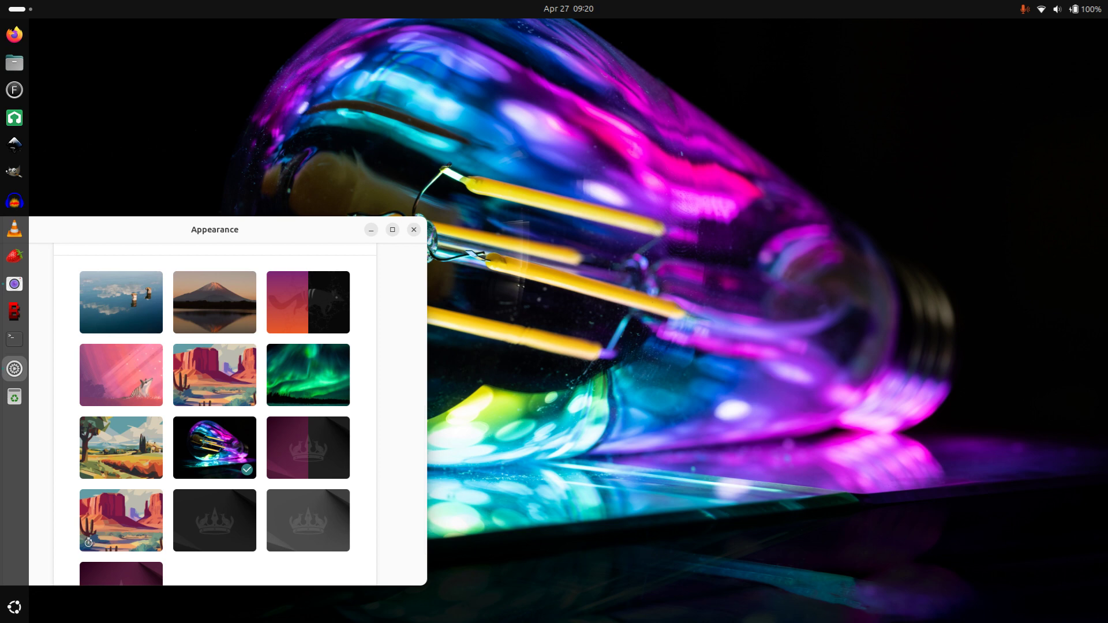
{"action": "left_click", "coordinate": [308, 447]}
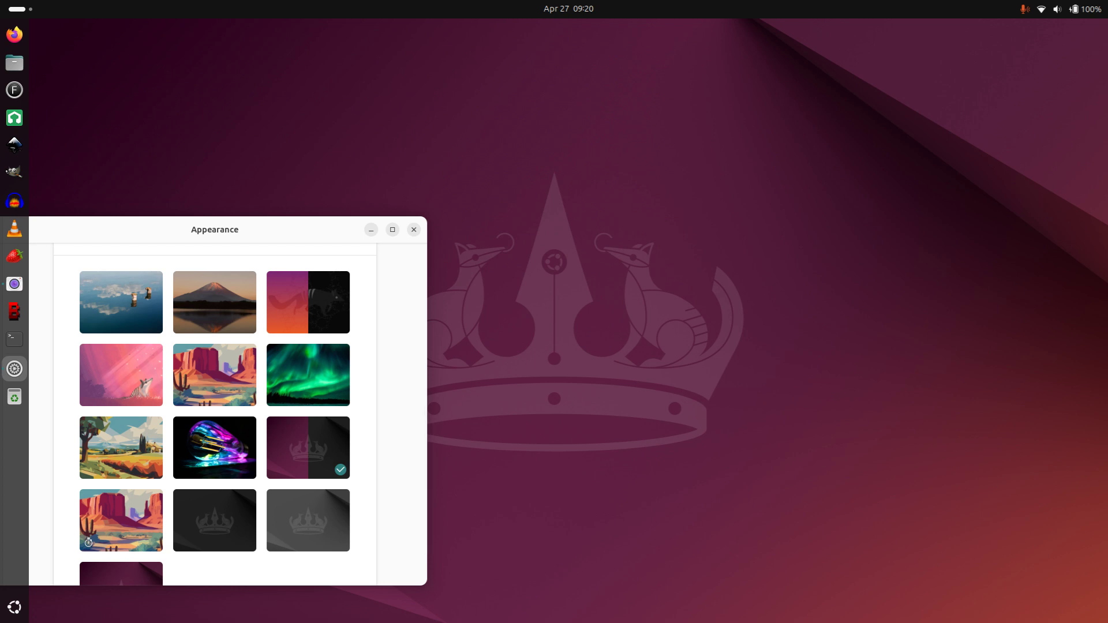
{"action": "left_click_drag", "start_coordinate": [215, 229], "coordinate": [394, 152]}
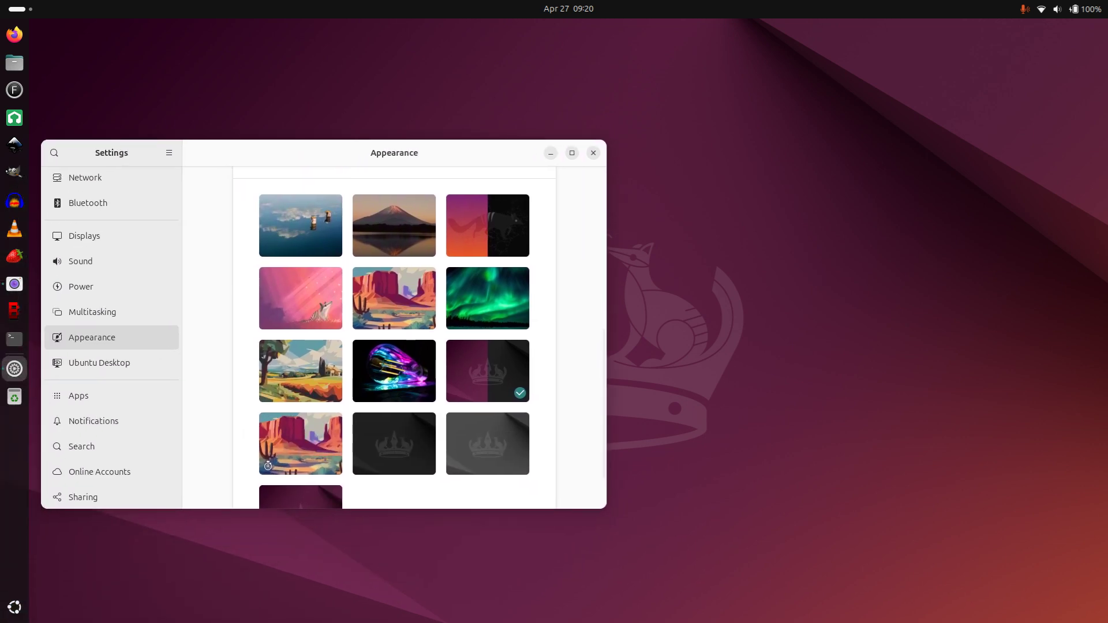
{"action": "left_click", "coordinate": [394, 444]}
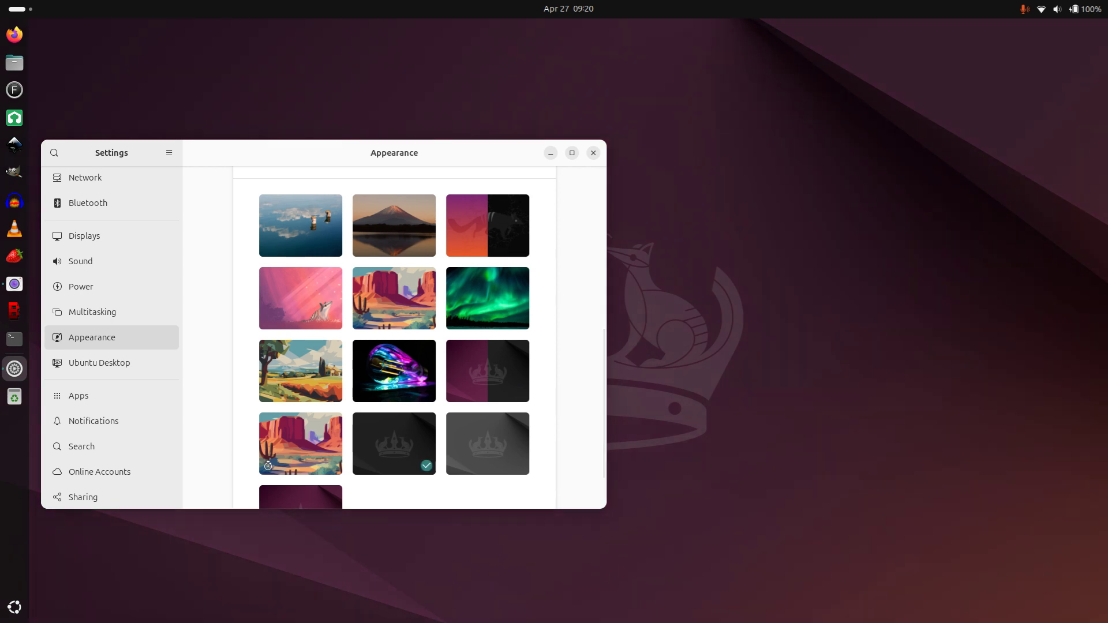
{"action": "left_click_drag", "start_coordinate": [394, 153], "coordinate": [572, 131]}
{"action": "left_click", "coordinate": [548, 417]}
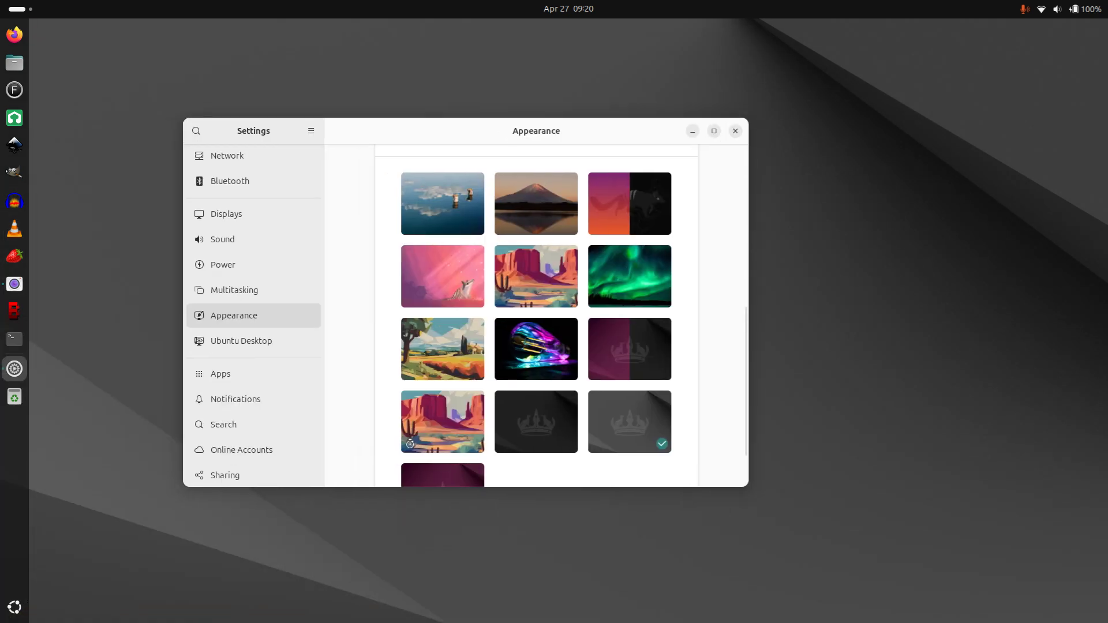
- Reapply the pale blue Ubuntu wallpaper and quit Settings
{"action": "scroll", "coordinate": [536, 318], "scroll_direction": "up", "scroll_amount": 5}
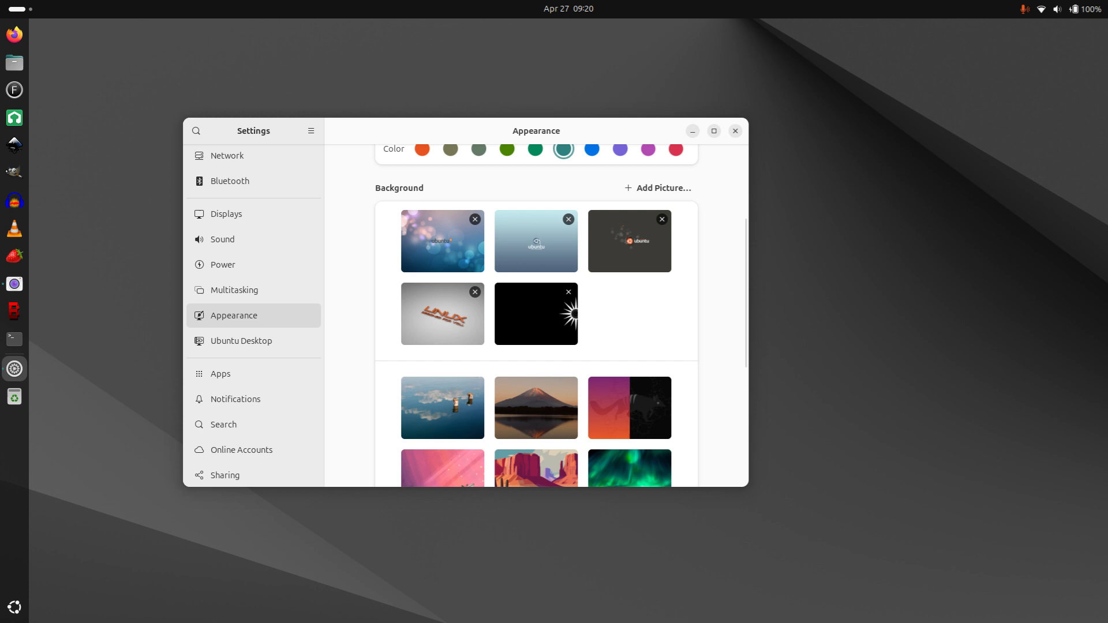
{"action": "left_click", "coordinate": [536, 241]}
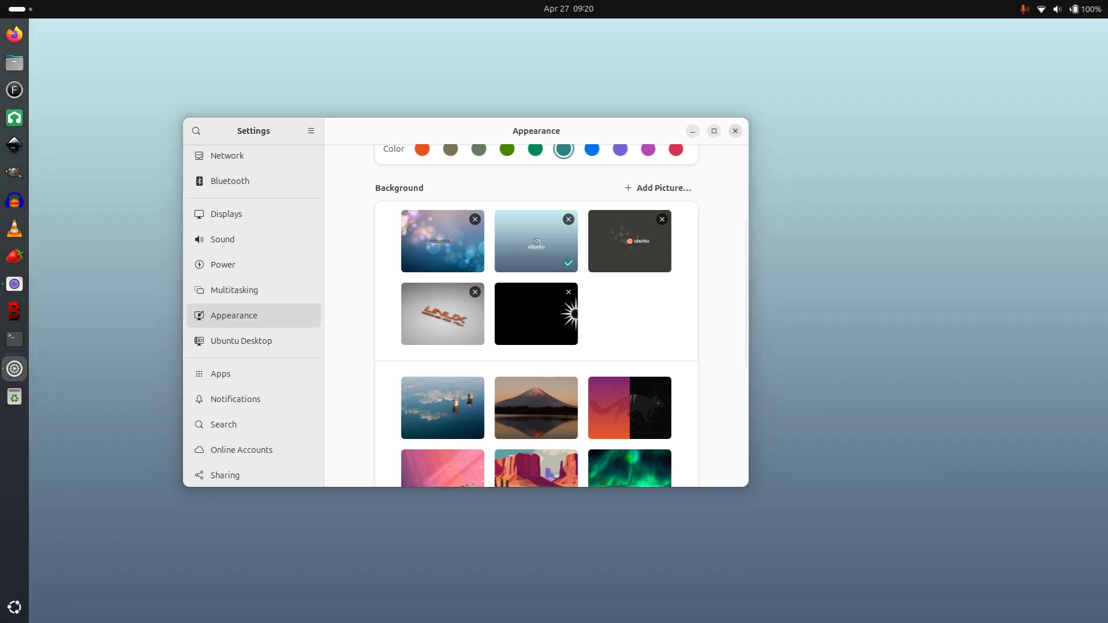
{"action": "key", "text": "ctrl+q"}
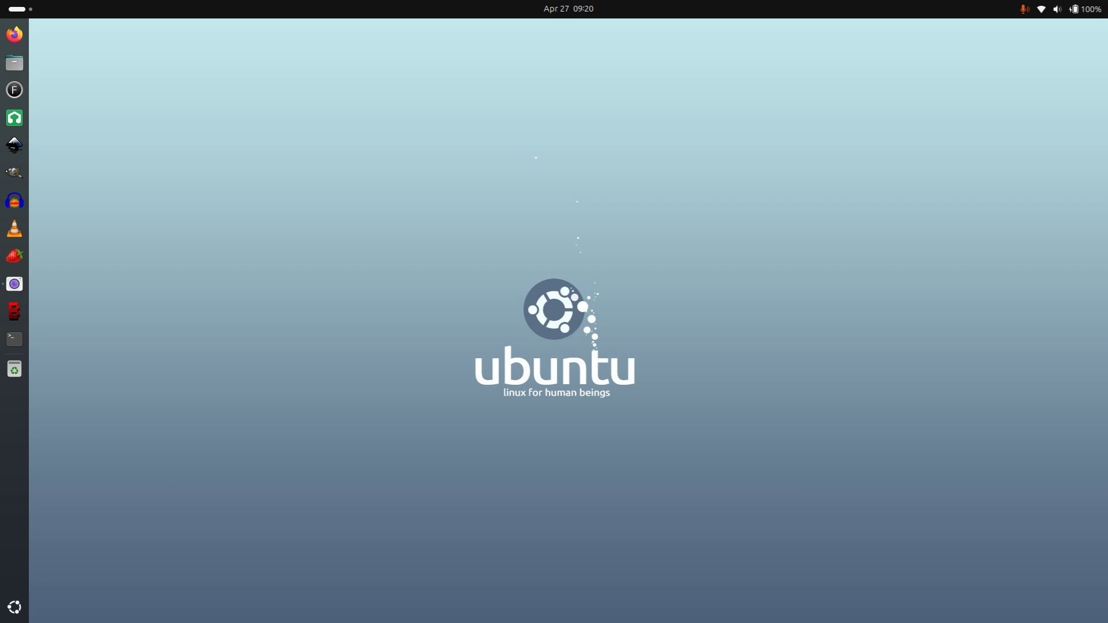